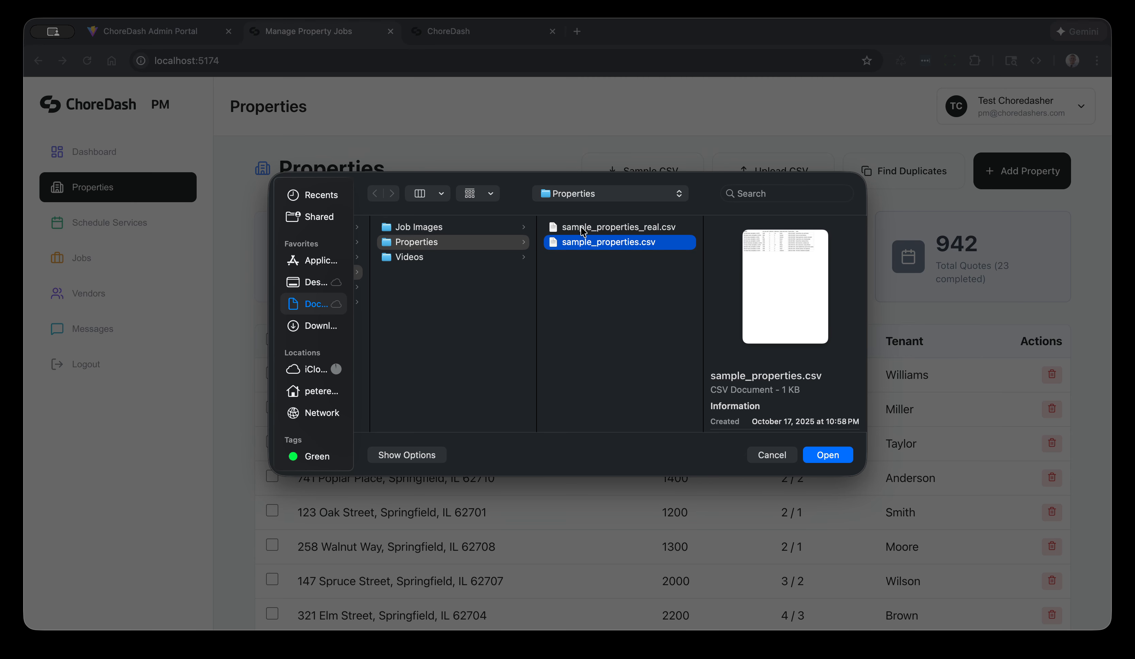
Try to upload sample_properties.csv to the properties list, review the upload errors and close the report.
{"action": "left_click", "coordinate": [835, 461]}
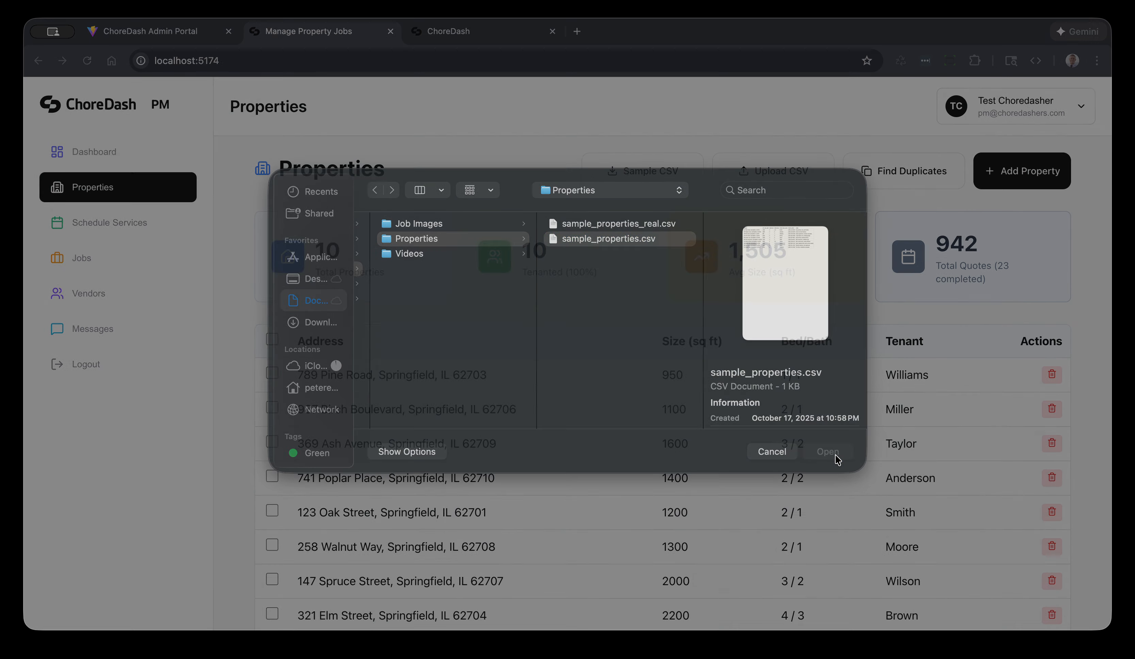
{"action": "scroll", "coordinate": [529, 317], "scroll_direction": "down", "scroll_amount": 8}
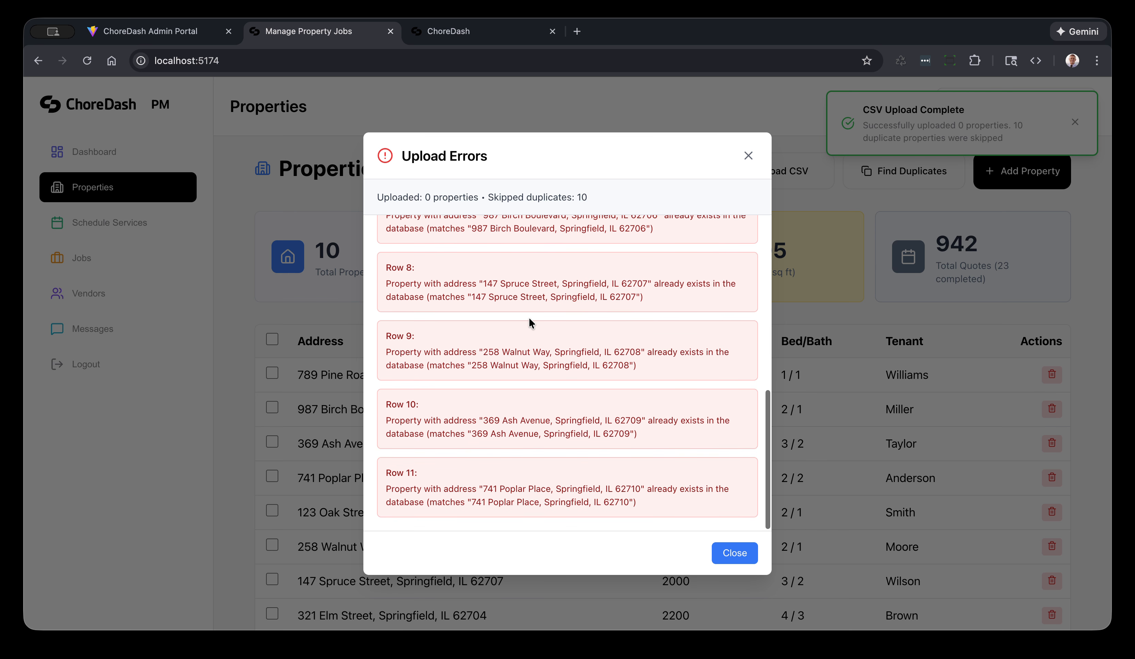
{"action": "scroll", "coordinate": [529, 317], "scroll_direction": "up", "scroll_amount": 8}
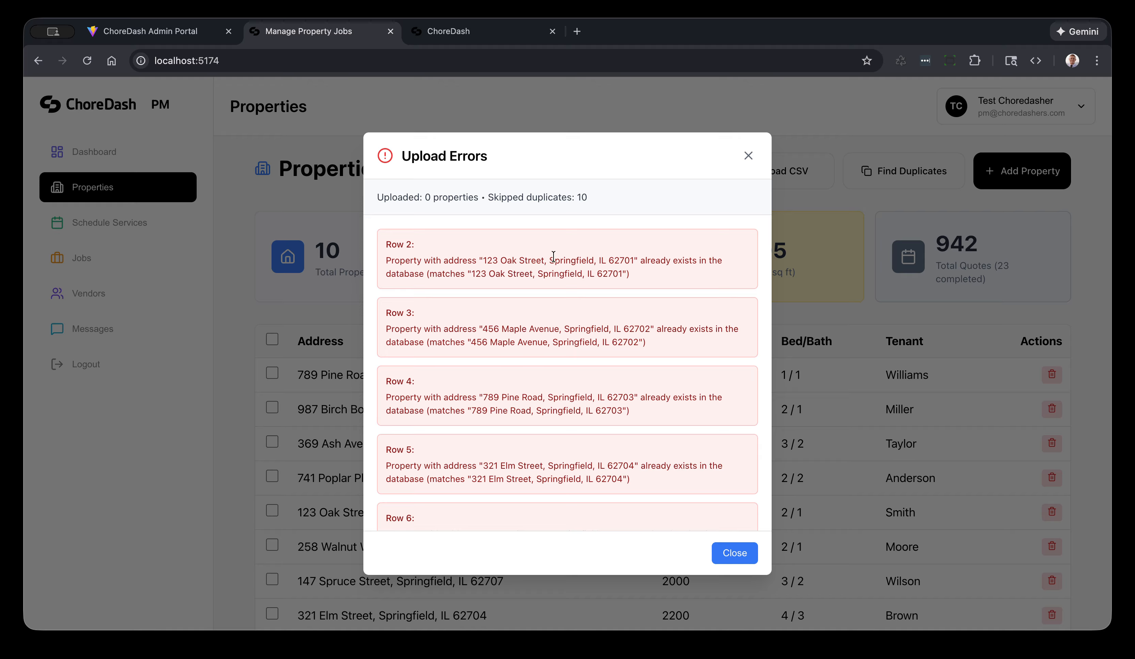
{"action": "left_click", "coordinate": [749, 156]}
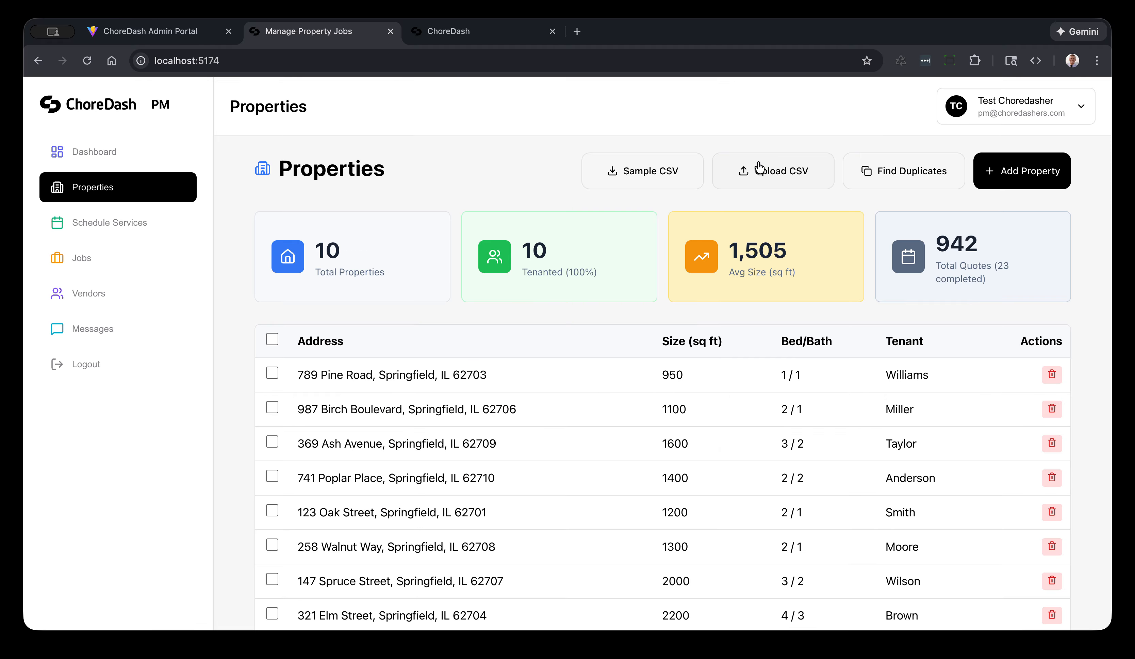
Upload sample_properties_real.csv to the properties list and look through the imported properties.
{"action": "left_click", "coordinate": [793, 183]}
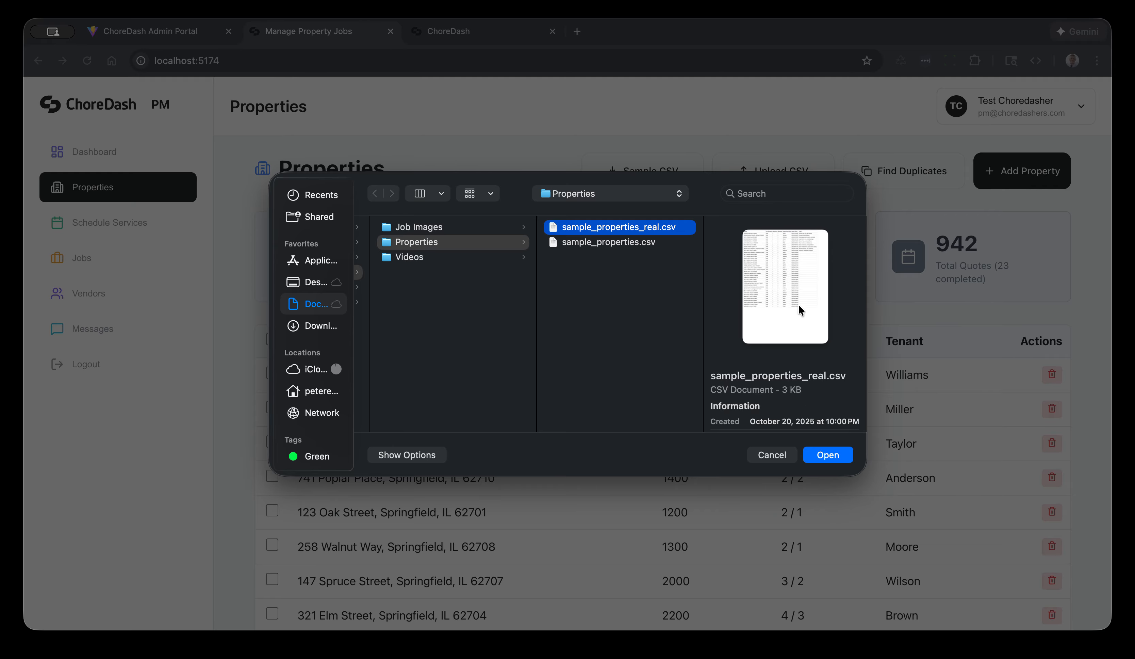
{"action": "left_click", "coordinate": [836, 459]}
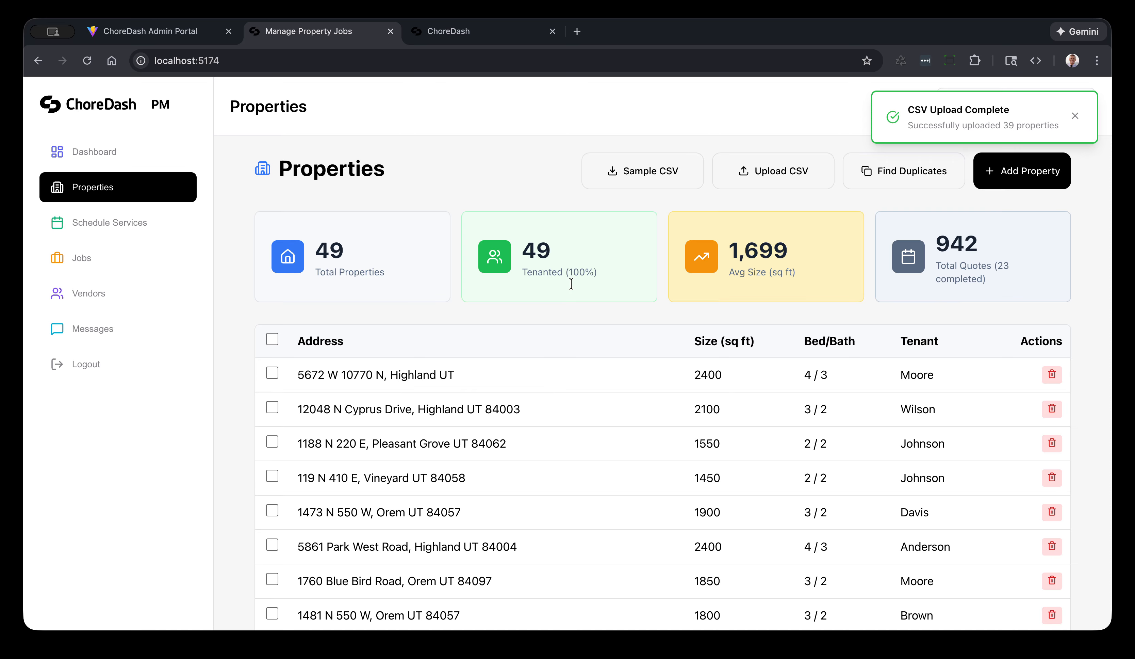
{"action": "scroll", "coordinate": [549, 382], "scroll_direction": "down", "scroll_amount": 20}
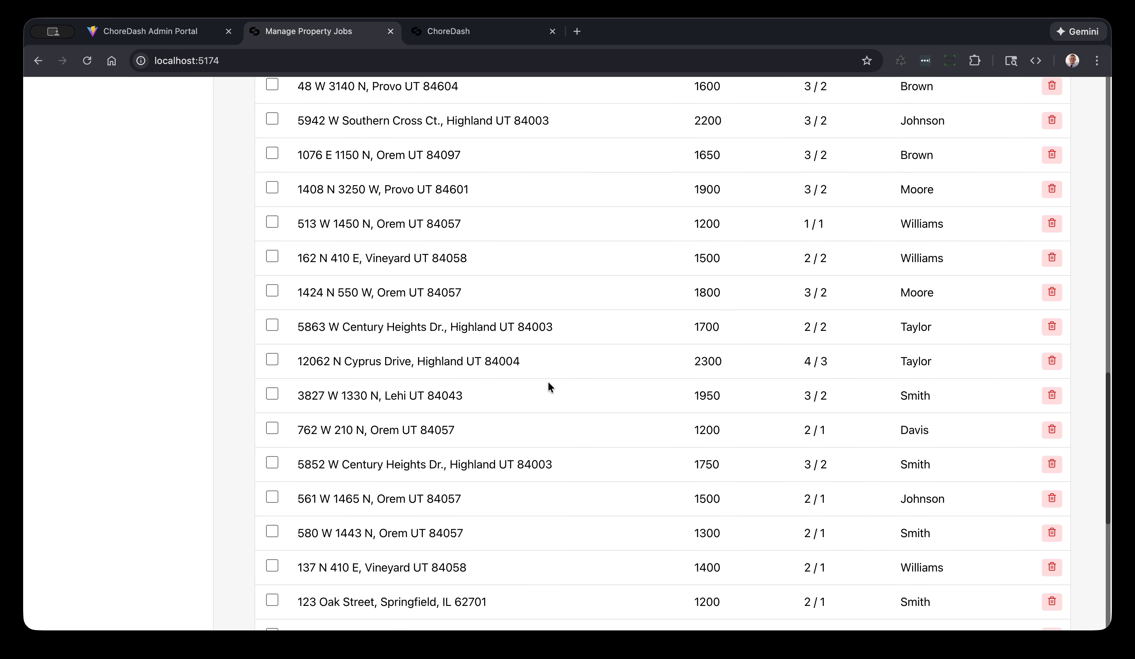
{"action": "scroll", "coordinate": [548, 383], "scroll_direction": "down", "scroll_amount": 5}
{"action": "scroll", "coordinate": [549, 383], "scroll_direction": "up", "scroll_amount": 20}
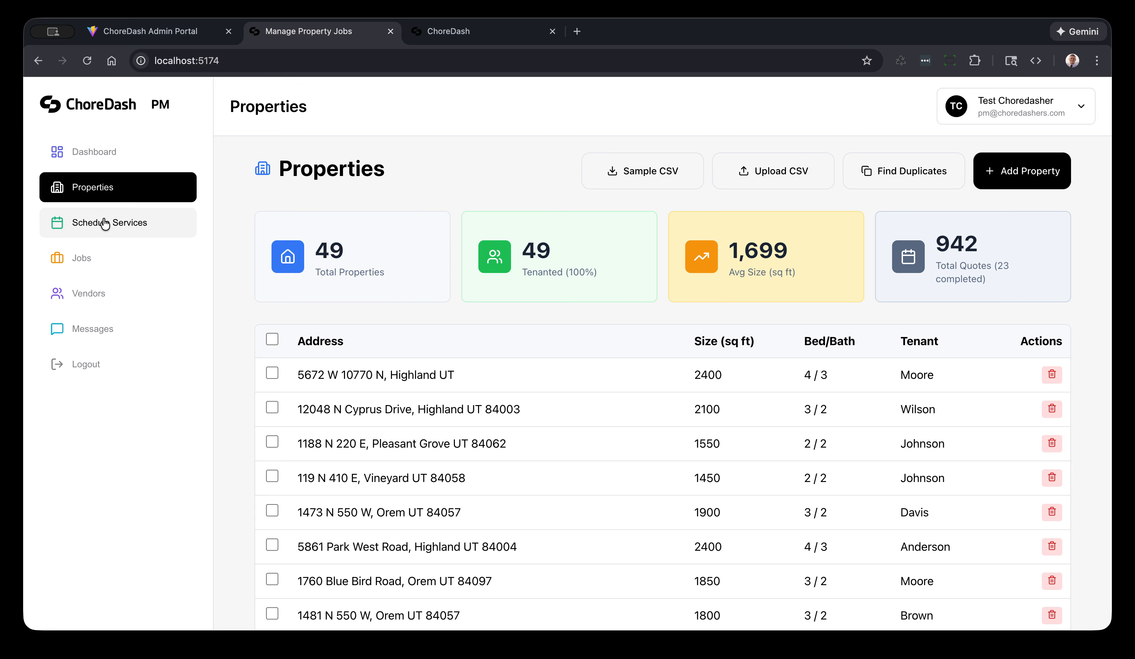
Open service scheduling and select the first three properties in the list.
{"action": "left_click", "coordinate": [105, 223]}
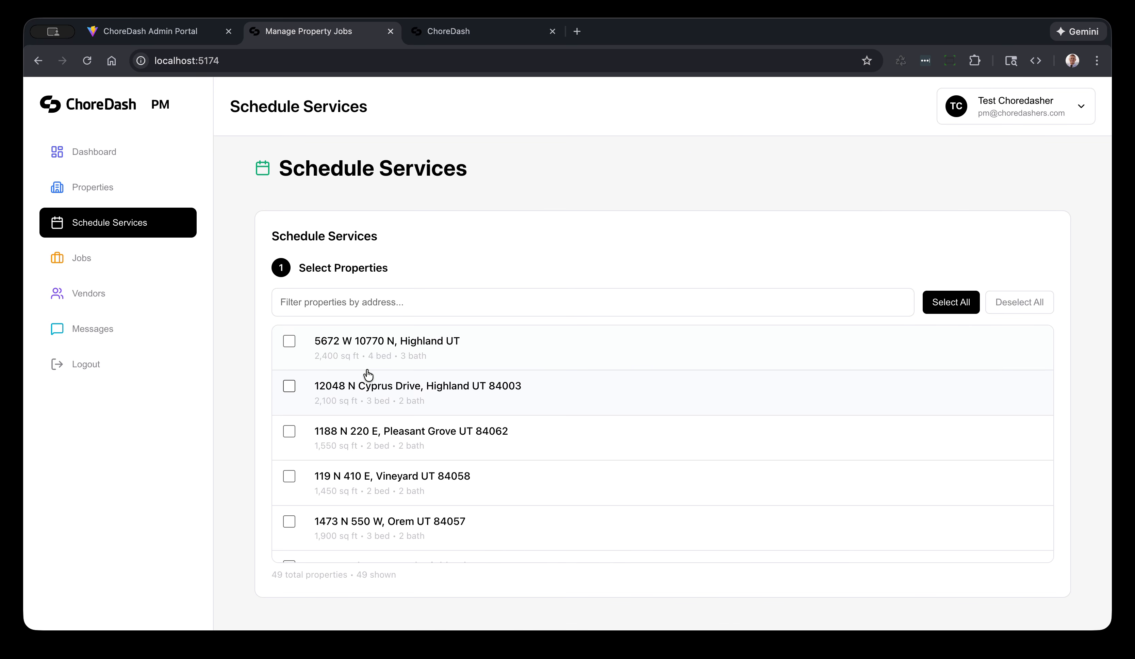
{"action": "scroll", "coordinate": [368, 374], "scroll_direction": "down", "scroll_amount": 20}
{"action": "scroll", "coordinate": [368, 374], "scroll_direction": "up", "scroll_amount": 20}
{"action": "left_click", "coordinate": [288, 342]}
{"action": "left_click", "coordinate": [289, 437]}
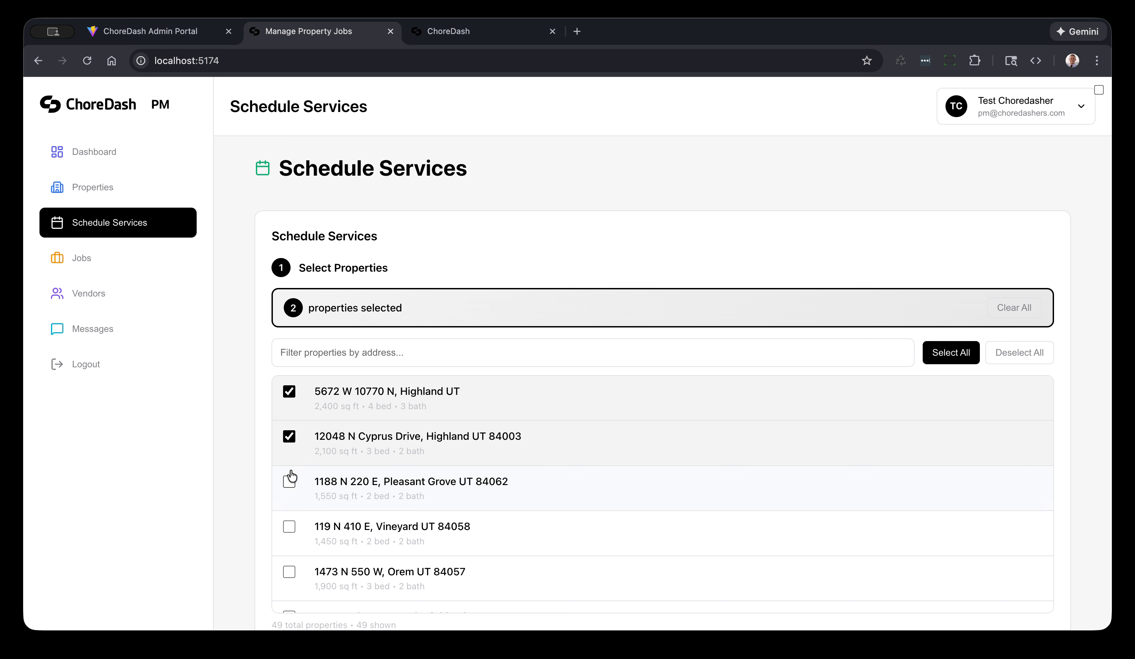
{"action": "left_click", "coordinate": [290, 478]}
Apply the Turno Cleaning service to all selected properties.
{"action": "scroll", "coordinate": [248, 420], "scroll_direction": "down", "scroll_amount": 7}
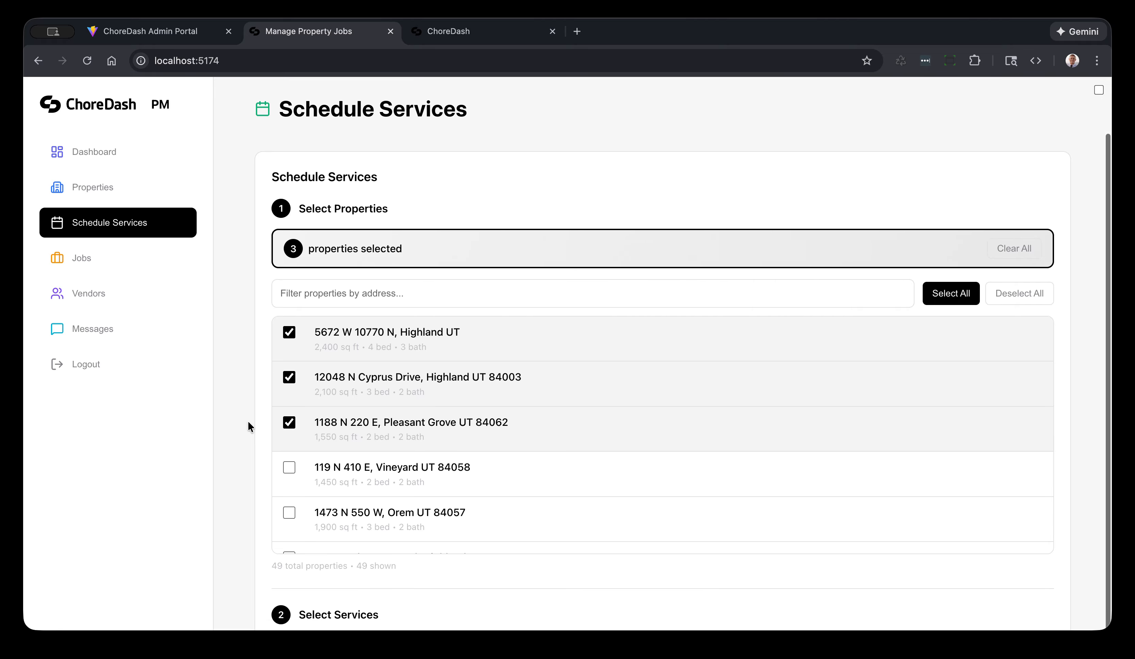
{"action": "scroll", "coordinate": [248, 422], "scroll_direction": "down", "scroll_amount": 1}
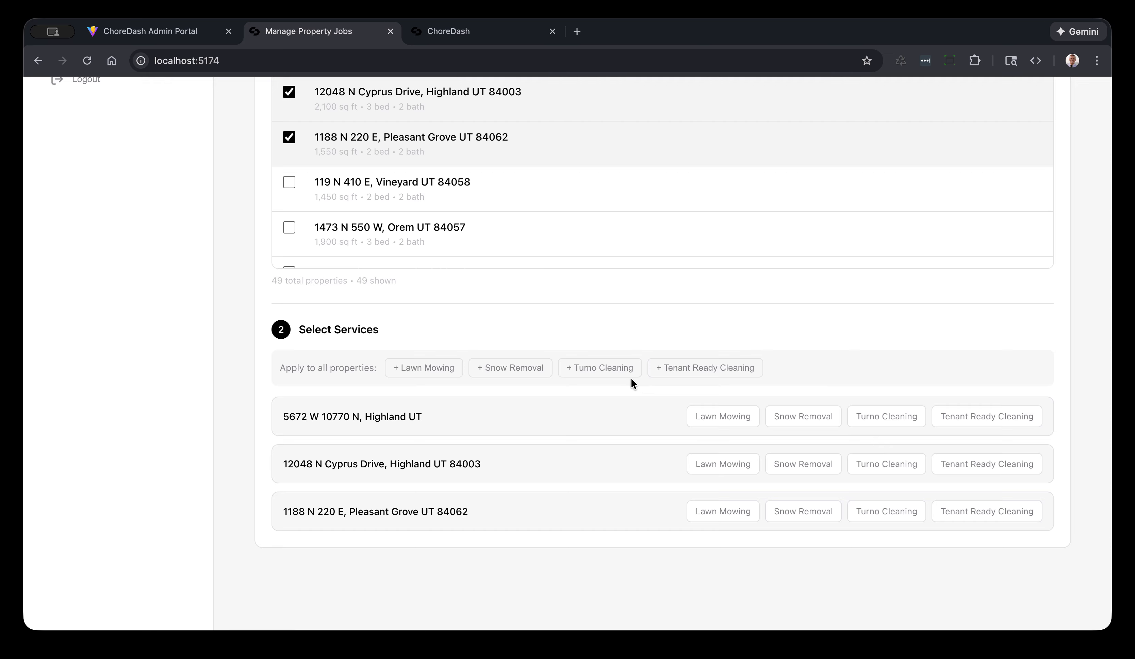
{"action": "left_click", "coordinate": [616, 375]}
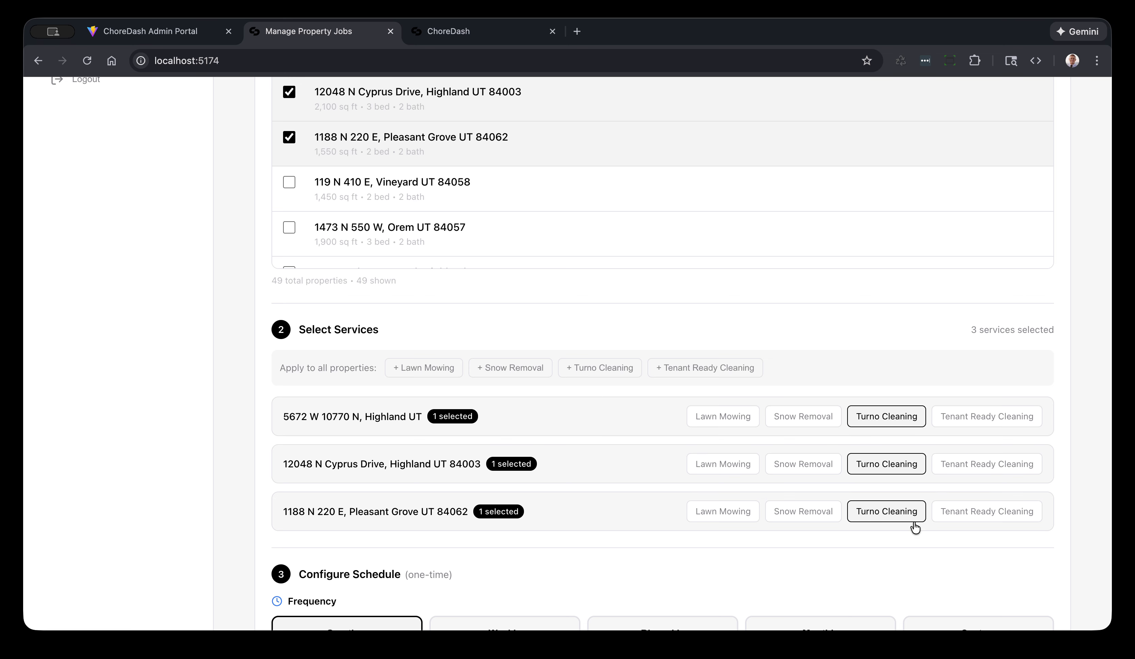
Set the scheduled date of the one-time cleaning to 01/05/2026.
{"action": "scroll", "coordinate": [516, 391], "scroll_direction": "down", "scroll_amount": 5}
{"action": "scroll", "coordinate": [516, 397], "scroll_direction": "down", "scroll_amount": 3}
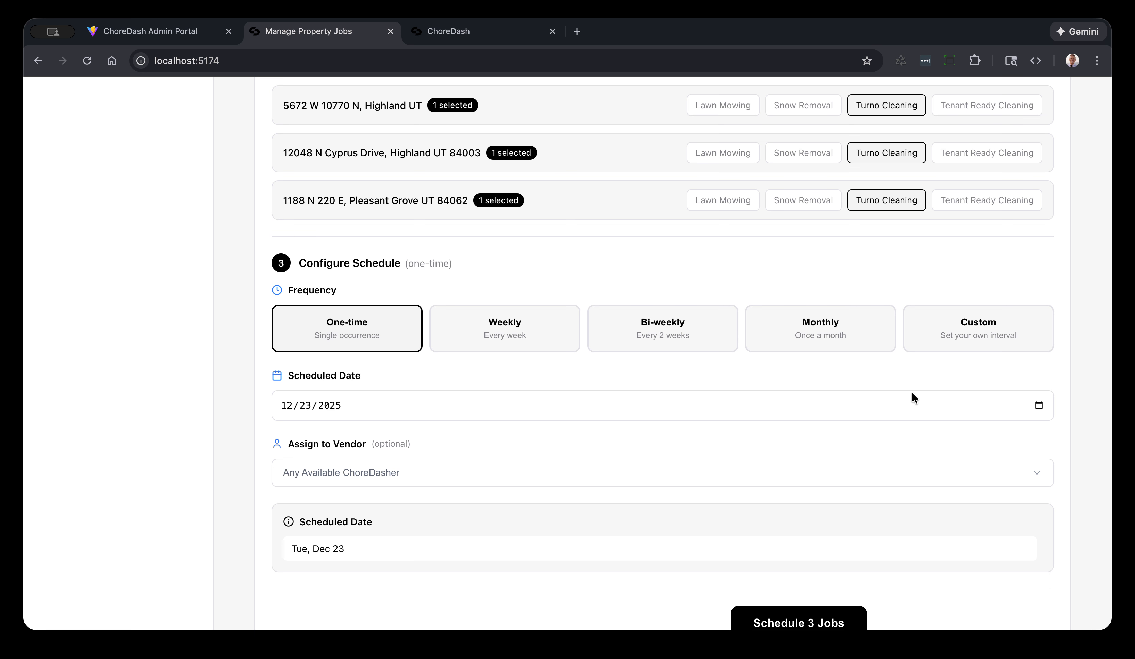
{"action": "left_click", "coordinate": [401, 432]}
{"action": "left_click", "coordinate": [306, 500]}
Search the vendors for "Test" and assign the jobs to Test Business Name.
{"action": "left_click", "coordinate": [353, 476]}
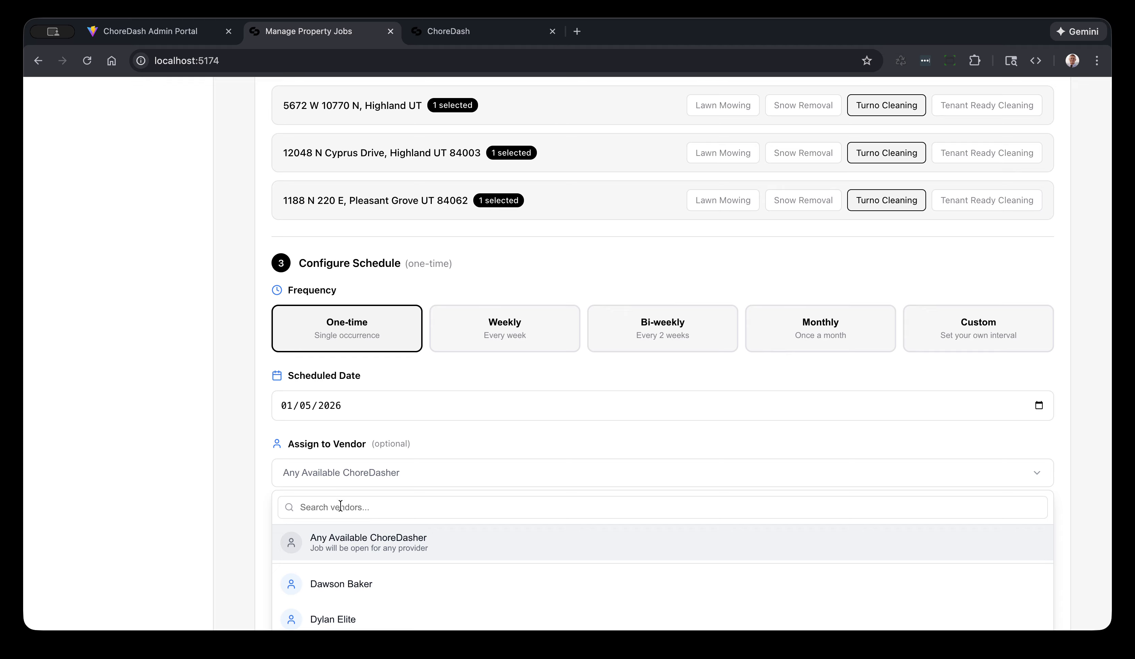
{"action": "type", "text": "Test"}
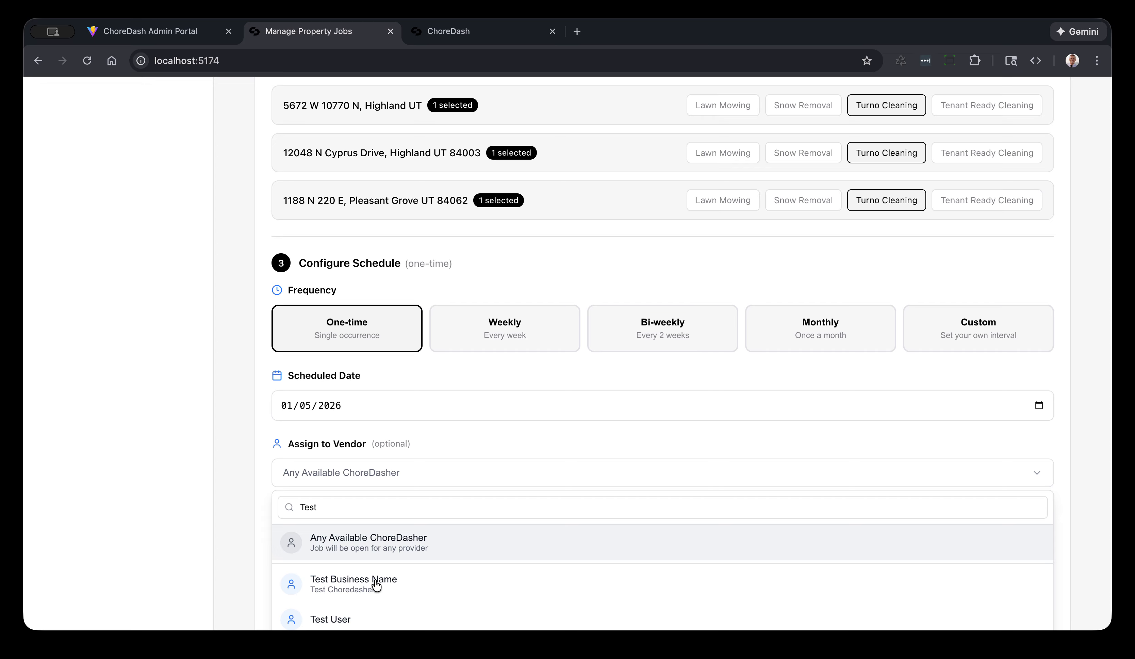
{"action": "scroll", "coordinate": [352, 587], "scroll_direction": "down", "scroll_amount": 1}
{"action": "left_click", "coordinate": [364, 581]}
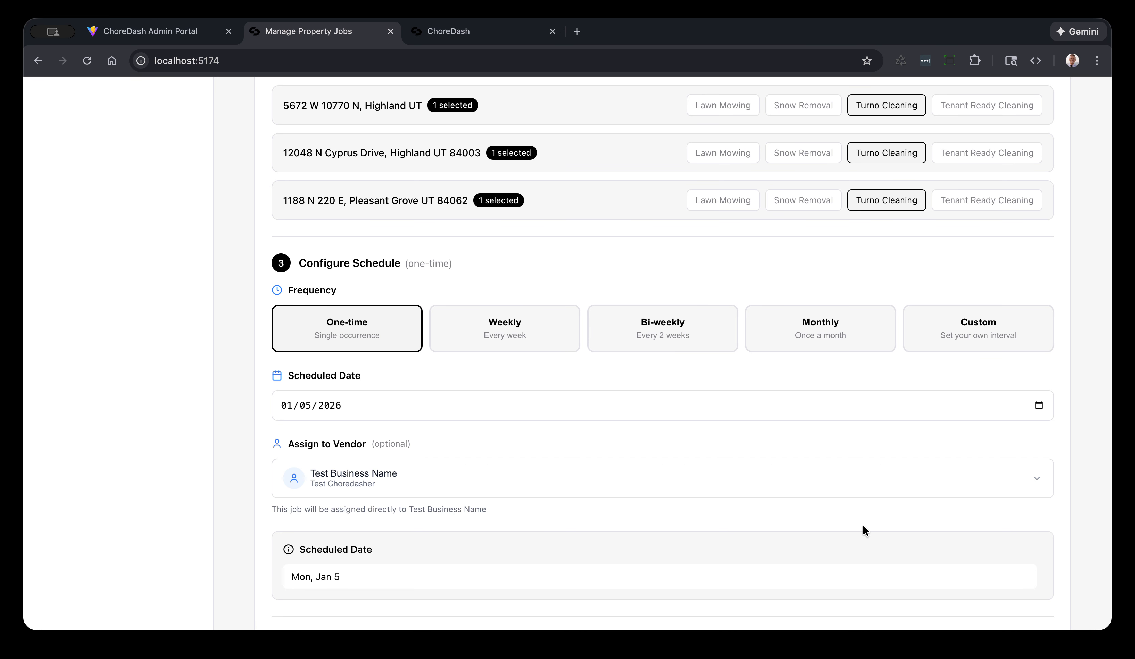
Schedule the three configured cleaning jobs and dismiss the confirmation message.
{"action": "scroll", "coordinate": [863, 529], "scroll_direction": "down", "scroll_amount": 3}
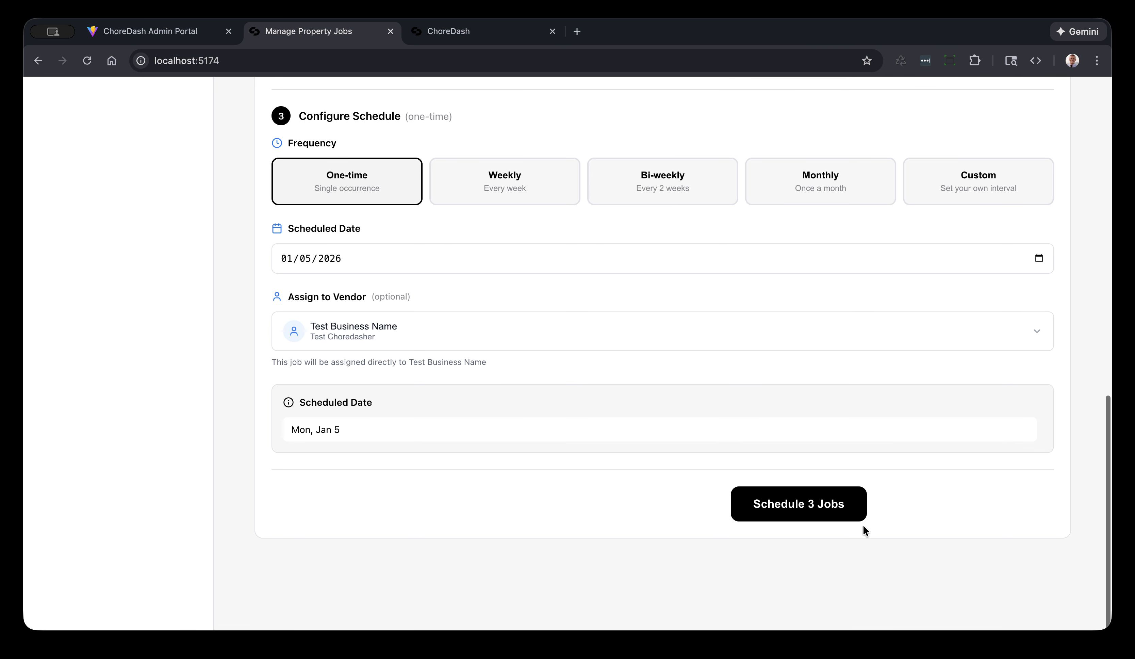
{"action": "left_click", "coordinate": [813, 514]}
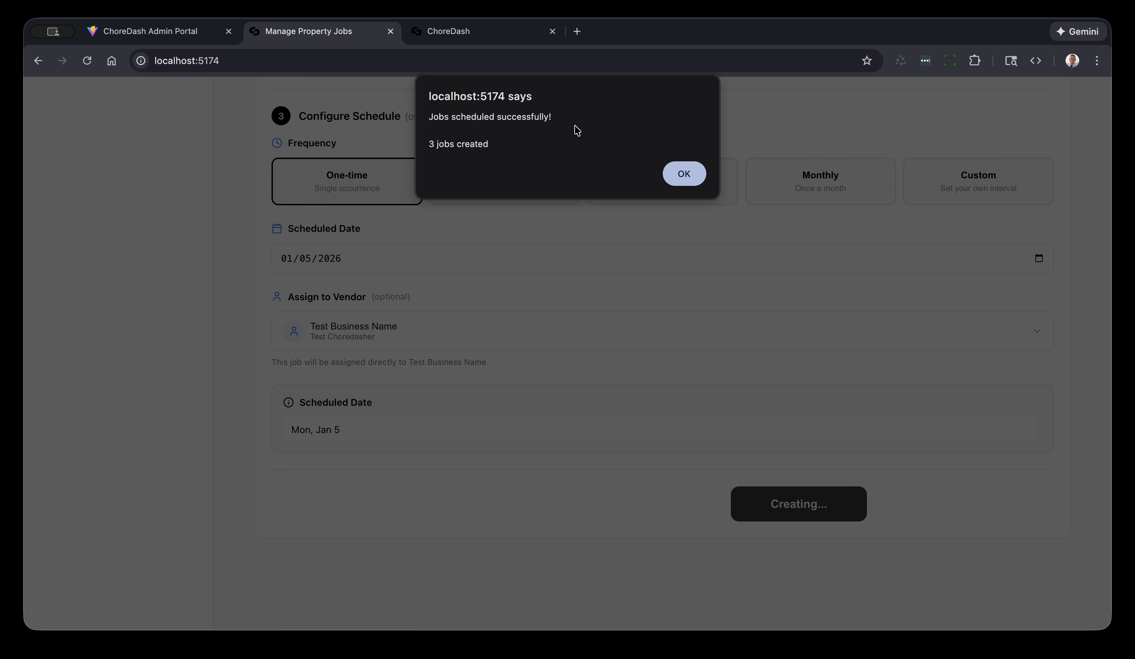
{"action": "left_click", "coordinate": [684, 174]}
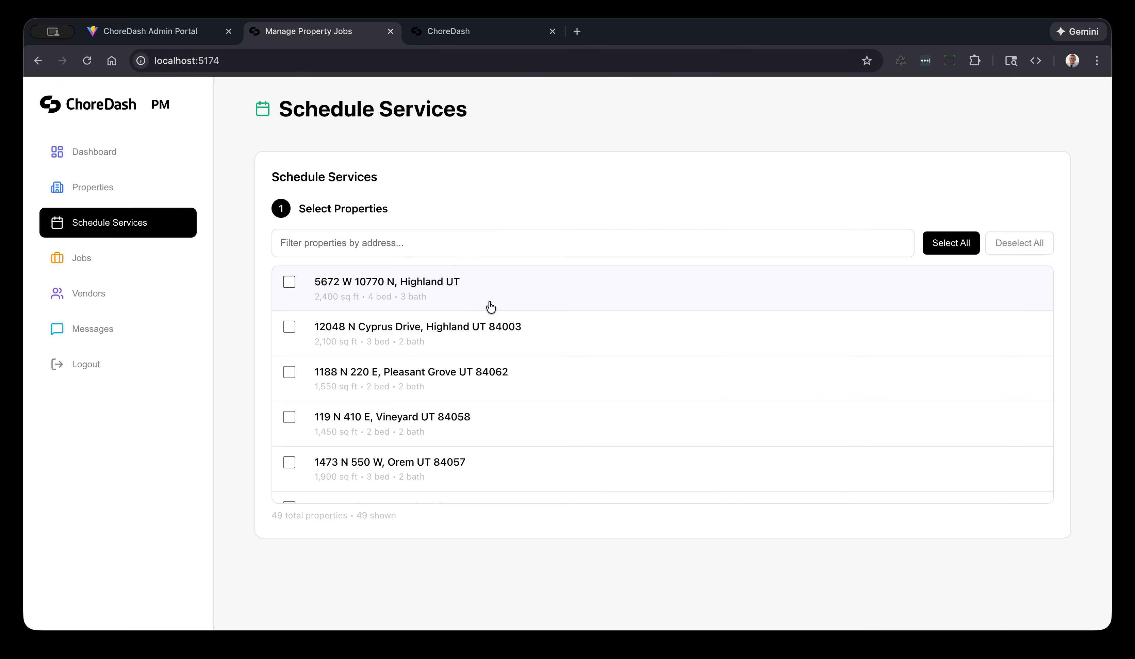
Open the property manager's jobs list and check the January 5, 2026 Turno Cleaning entries.
{"action": "left_click", "coordinate": [109, 257]}
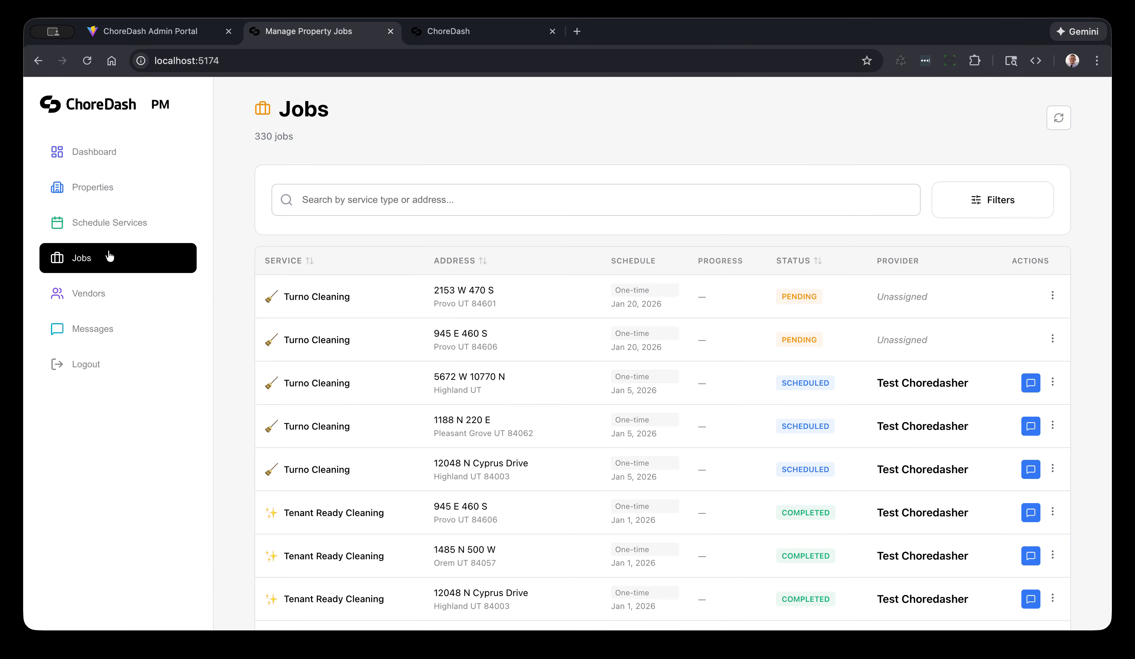
{"action": "scroll", "coordinate": [719, 351], "scroll_direction": "up", "scroll_amount": 1}
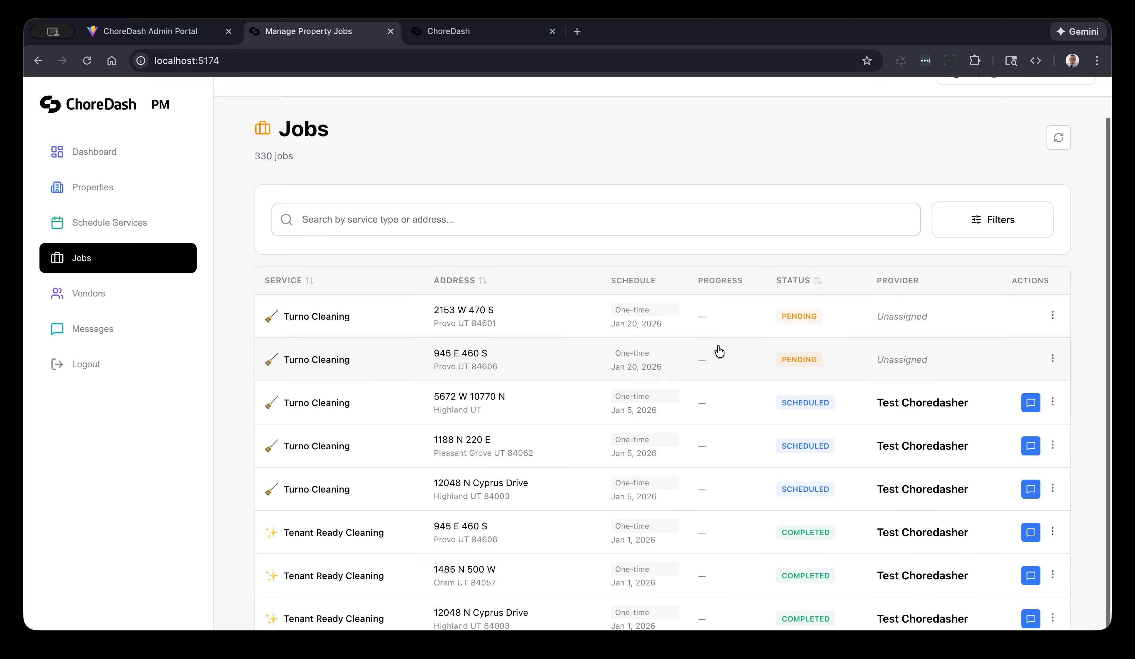
{"action": "scroll", "coordinate": [656, 248], "scroll_direction": "up", "scroll_amount": 2}
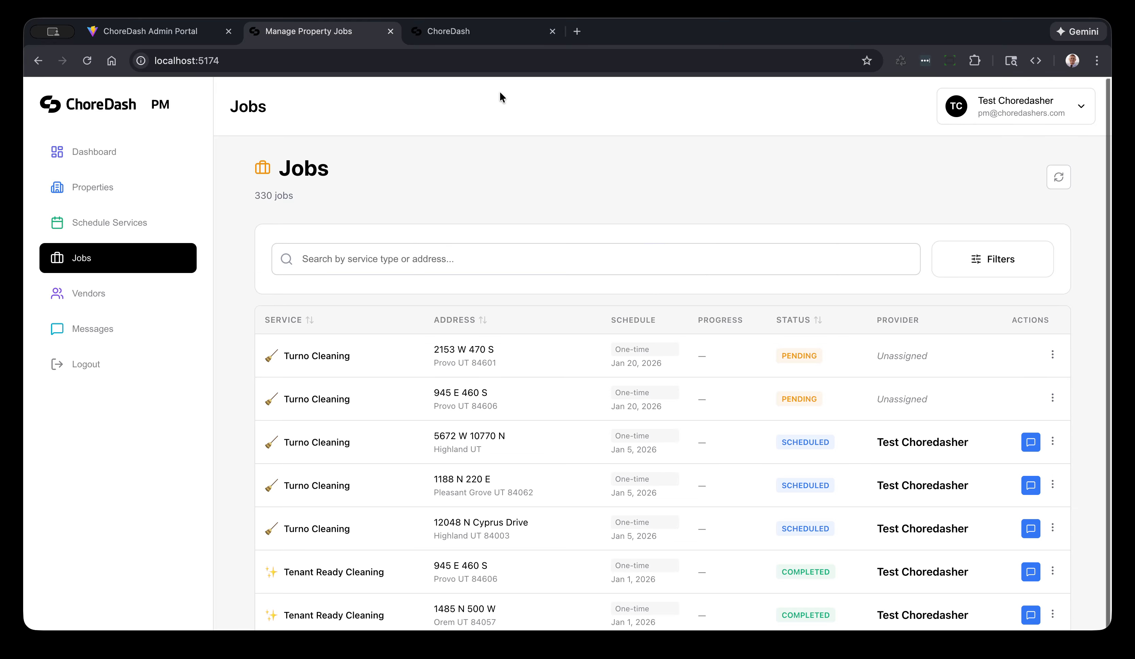
Switch to the ChoreDashers provider portal and look over its dashboard, available jobs and My Jobs.
{"action": "left_click", "coordinate": [448, 32]}
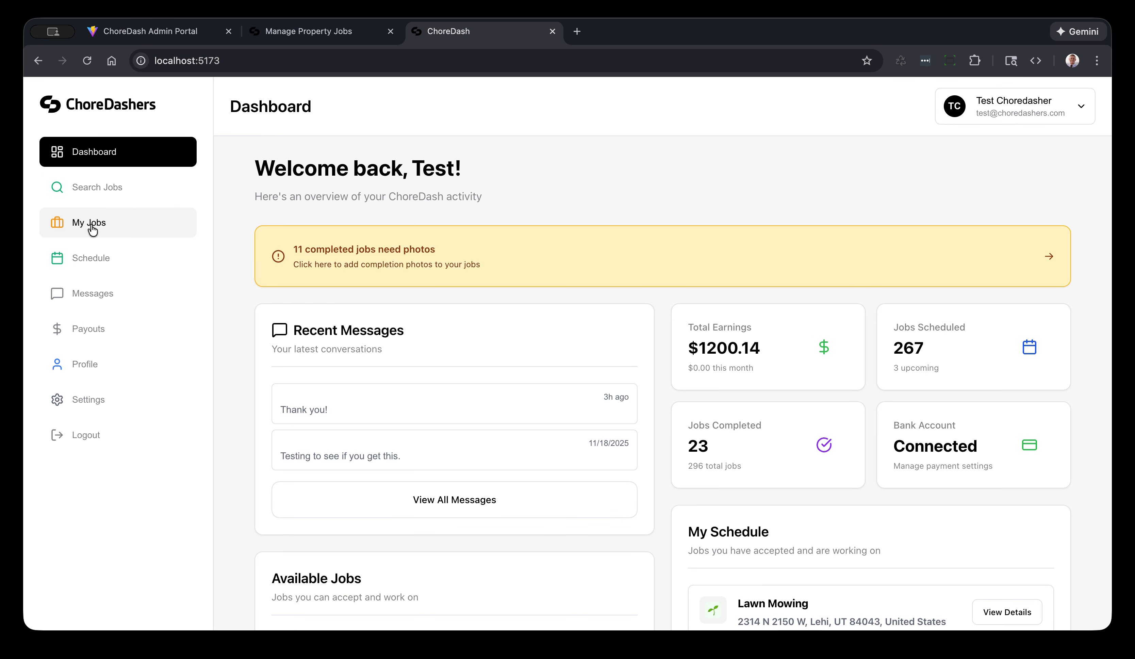
{"action": "scroll", "coordinate": [257, 274], "scroll_direction": "down", "scroll_amount": 6}
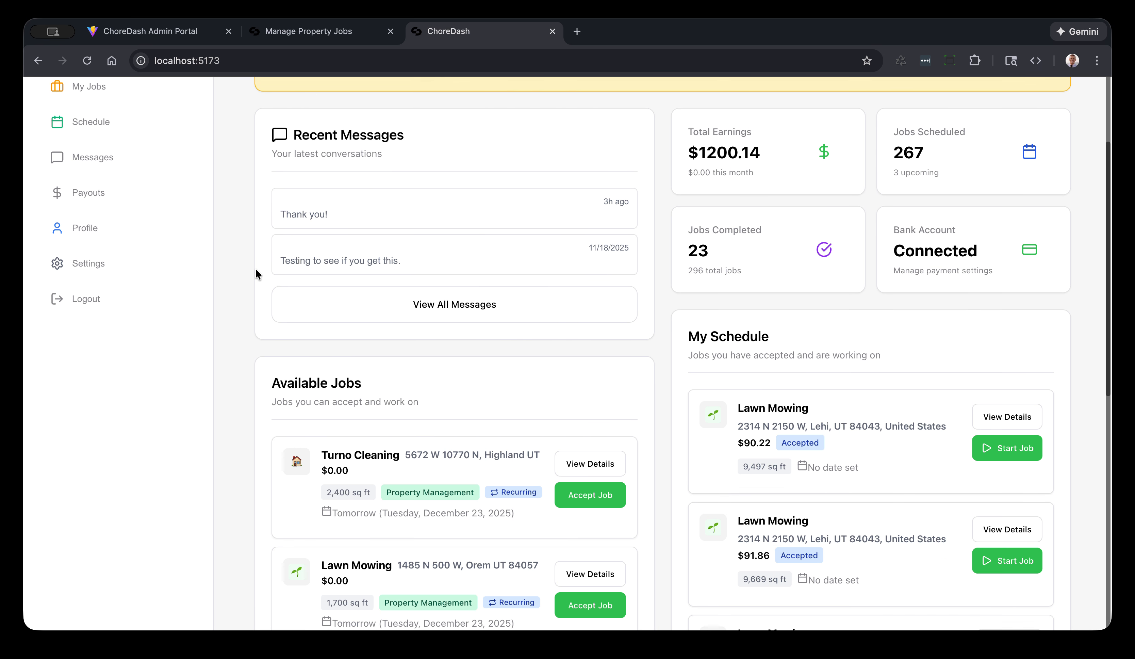
{"action": "scroll", "coordinate": [256, 270], "scroll_direction": "up", "scroll_amount": 6}
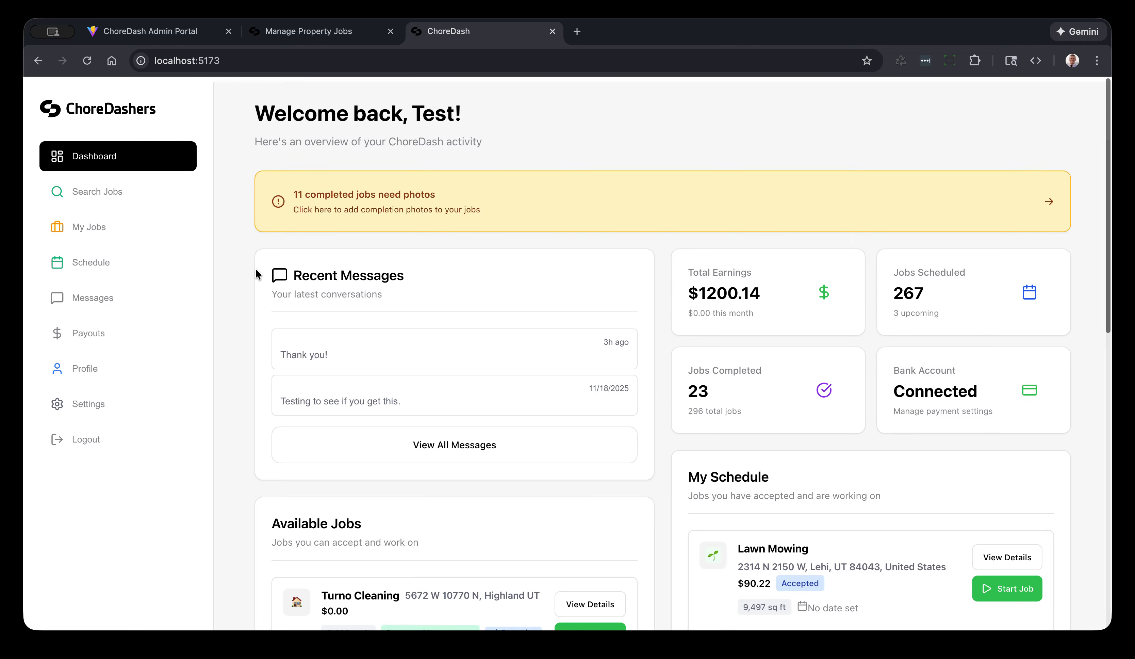
{"action": "left_click", "coordinate": [100, 192]}
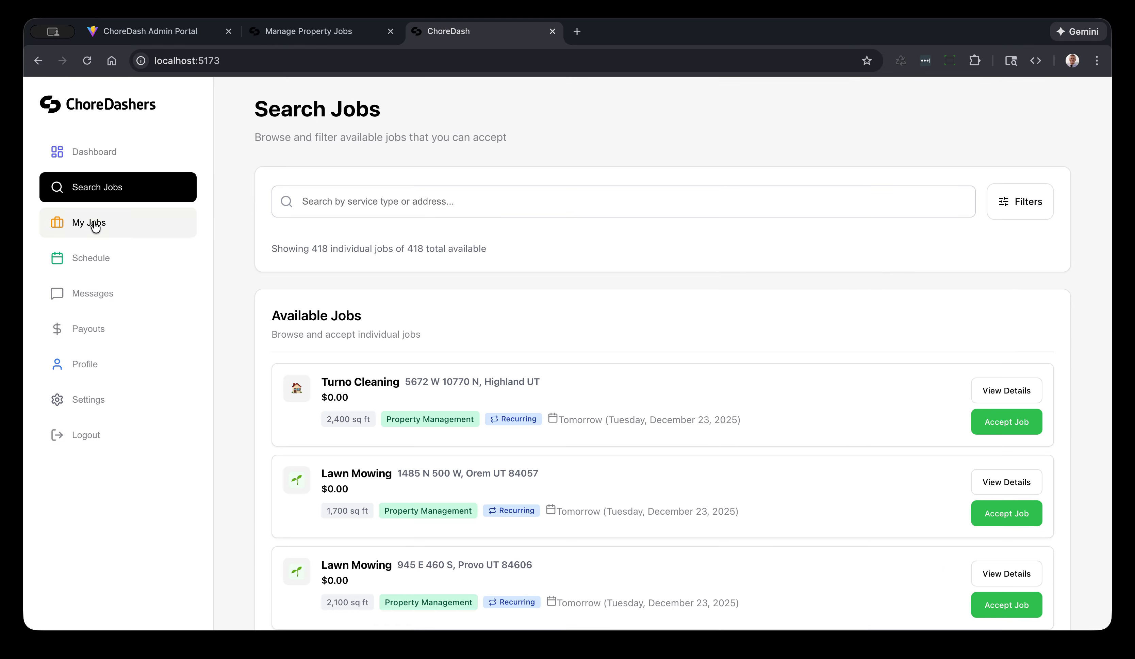
{"action": "left_click", "coordinate": [94, 222]}
Open the provider's schedule and filter its jobs to January 5, 2026.
{"action": "left_click", "coordinate": [92, 258]}
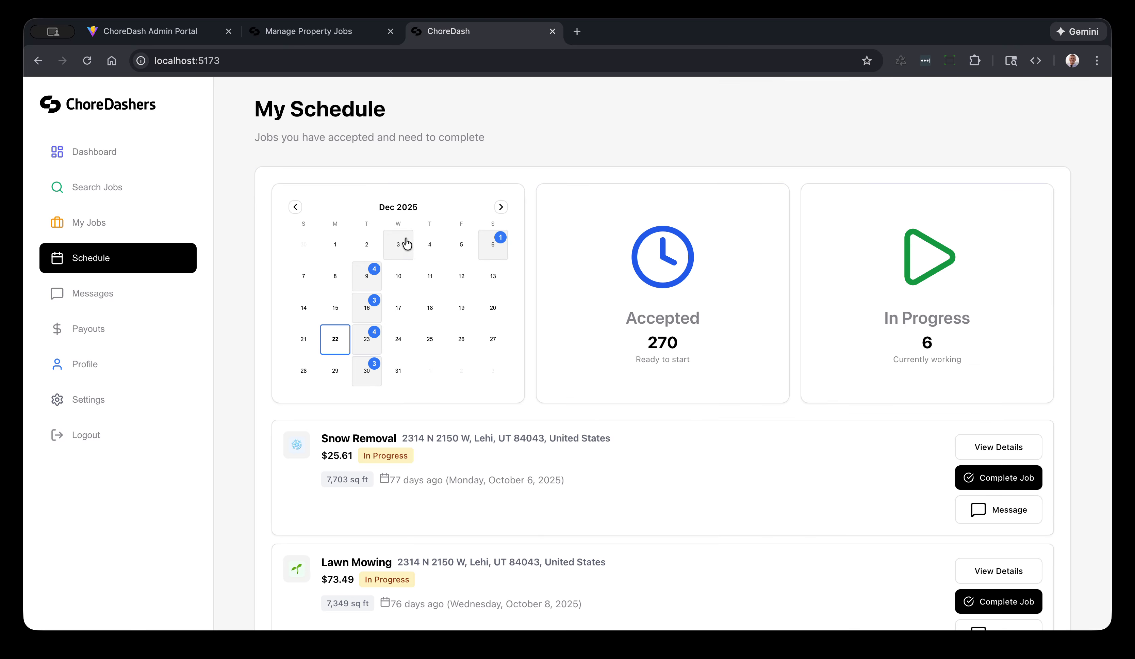
{"action": "left_click", "coordinate": [502, 207]}
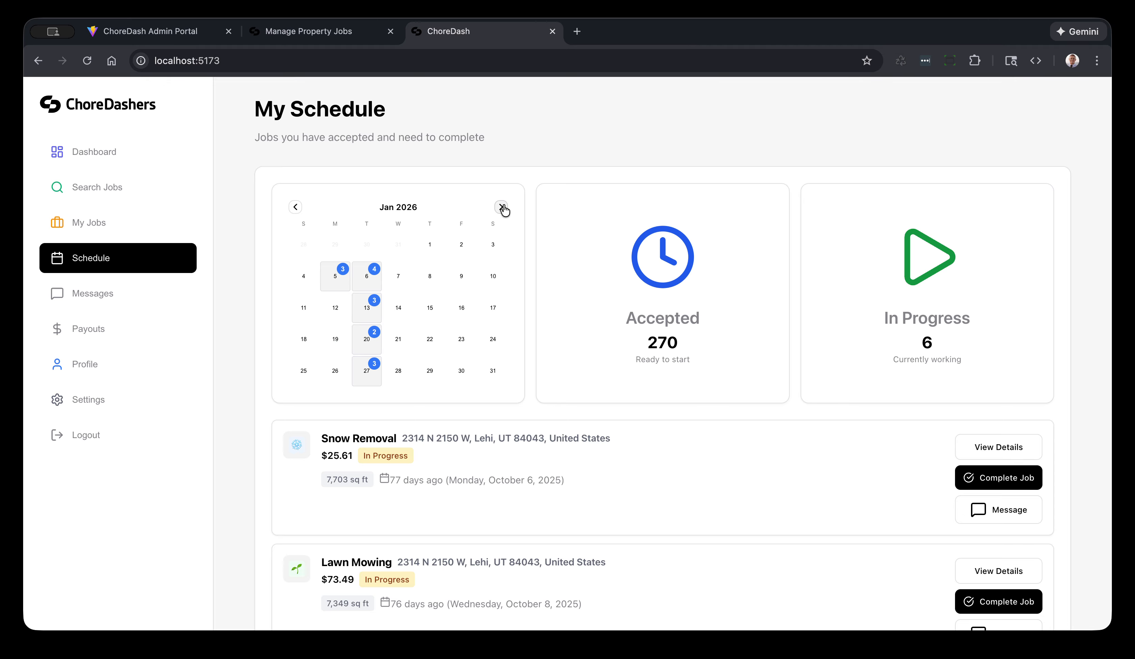
{"action": "left_click", "coordinate": [333, 285]}
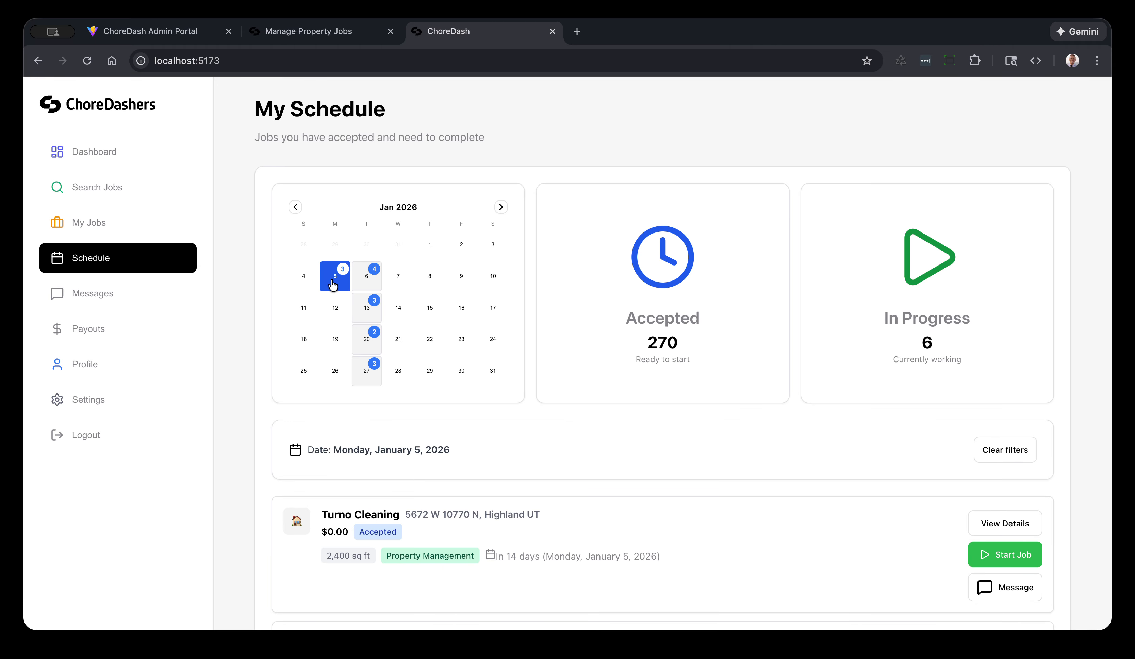
{"action": "scroll", "coordinate": [738, 380], "scroll_direction": "down", "scroll_amount": 6}
{"action": "scroll", "coordinate": [737, 374], "scroll_direction": "down", "scroll_amount": 1}
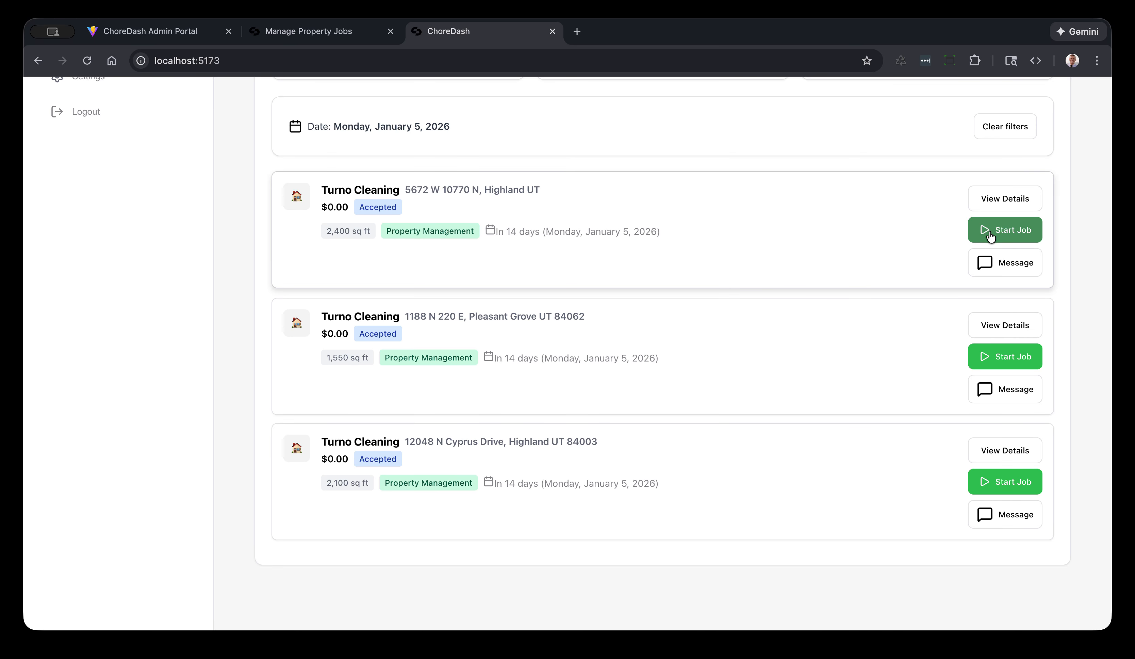
Start all three Turno Cleaning jobs listed for January 5, 2026 and check the schedule's status overview.
{"action": "left_click", "coordinate": [991, 235]}
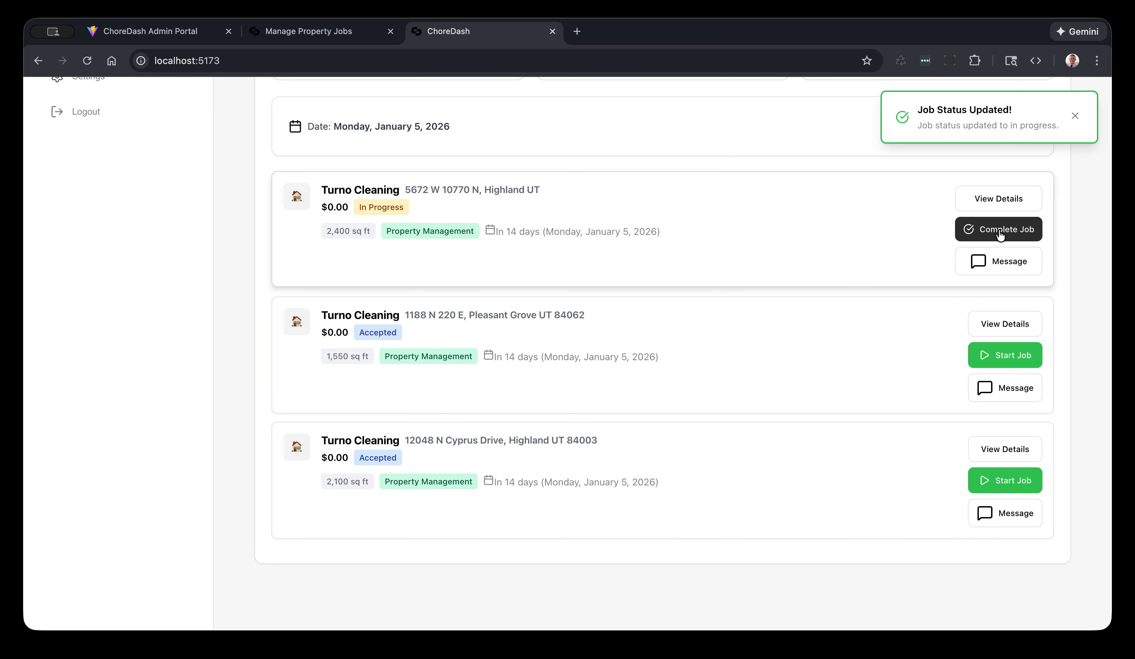
{"action": "left_click", "coordinate": [994, 349]}
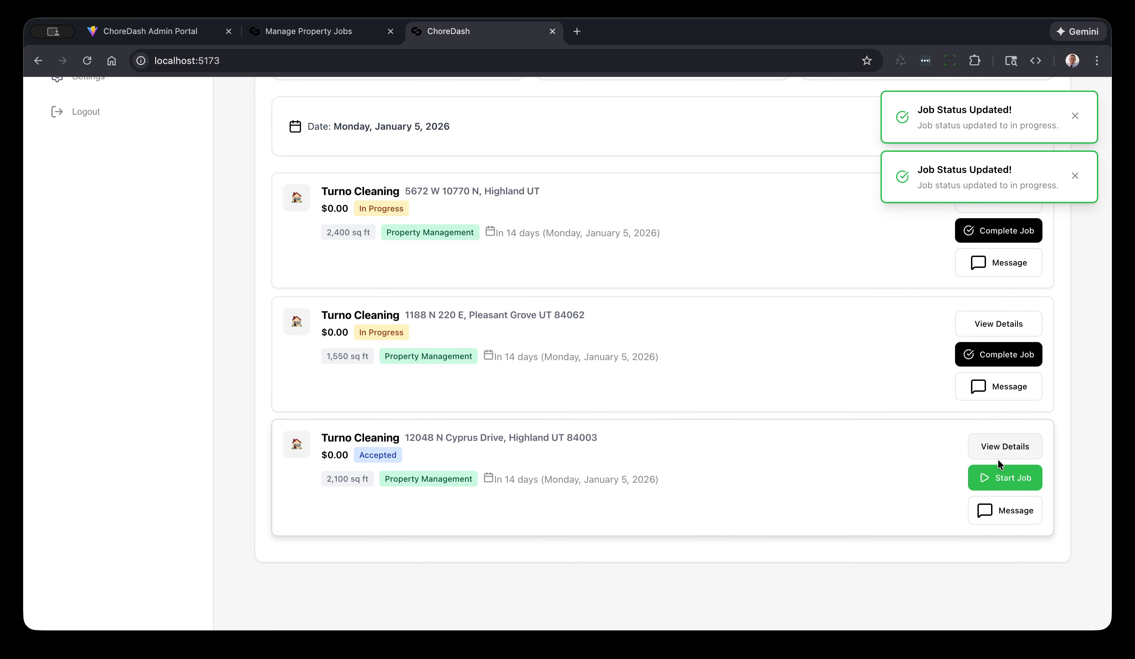
{"action": "left_click", "coordinate": [999, 478]}
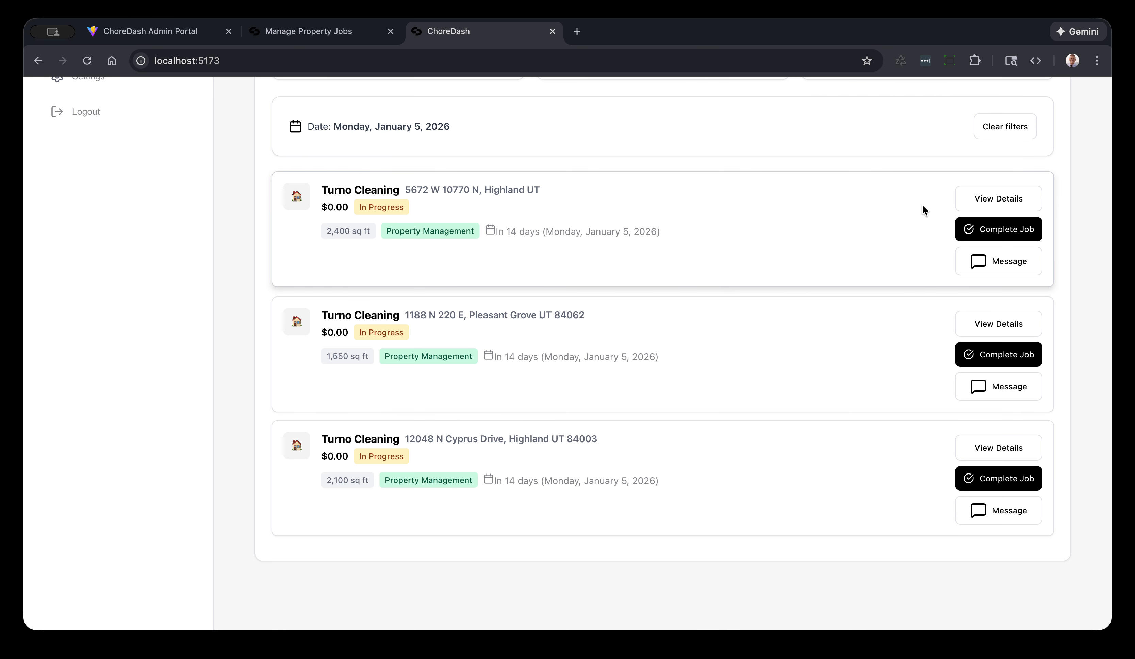
{"action": "scroll", "coordinate": [897, 198], "scroll_direction": "up", "scroll_amount": 7}
{"action": "scroll", "coordinate": [898, 199], "scroll_direction": "down", "scroll_amount": 5}
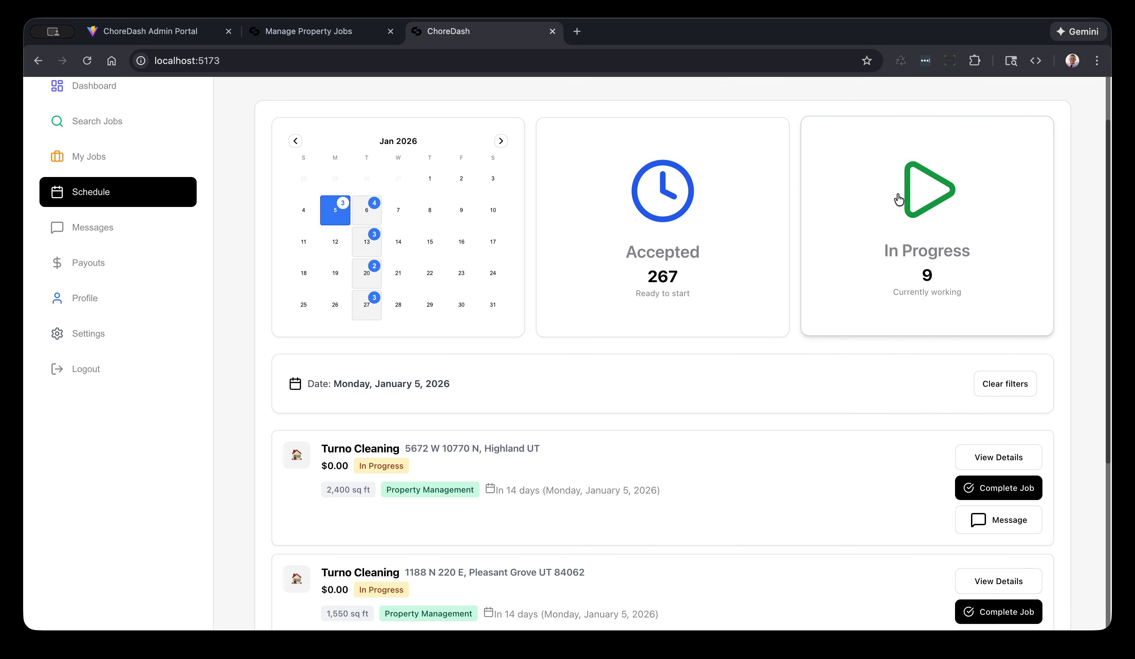
Complete the 2,400 sq ft Turno Cleaning job in the January 5, 2026 schedule with two photos of the finished work.
{"action": "scroll", "coordinate": [899, 199], "scroll_direction": "down", "scroll_amount": 2}
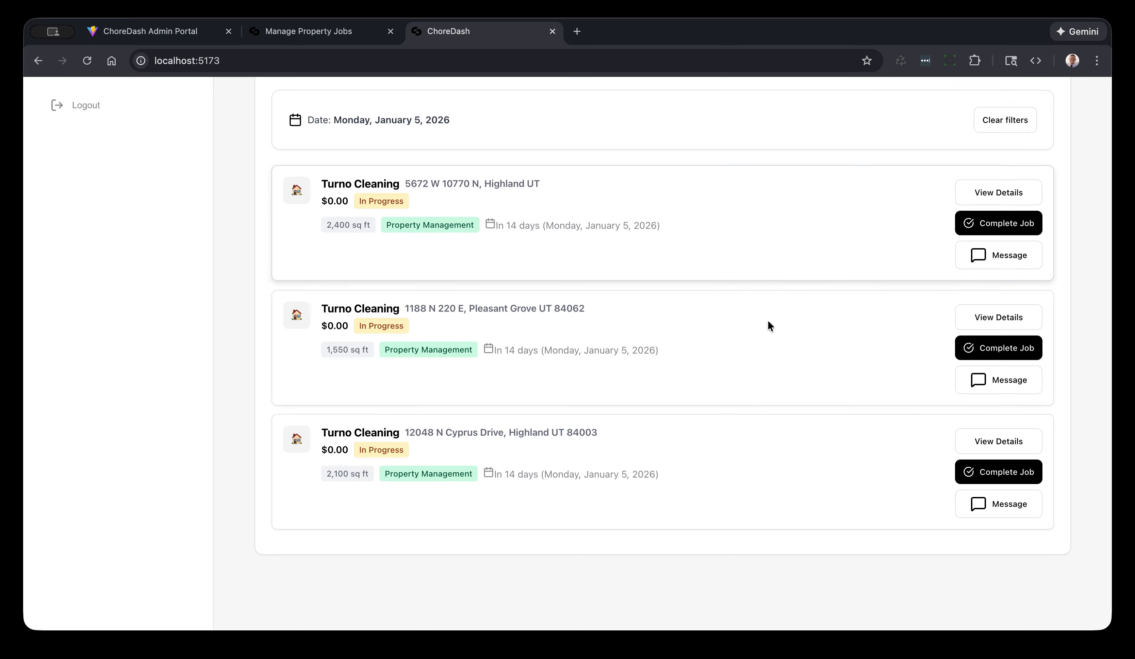
{"action": "scroll", "coordinate": [749, 463], "scroll_direction": "up", "scroll_amount": 1}
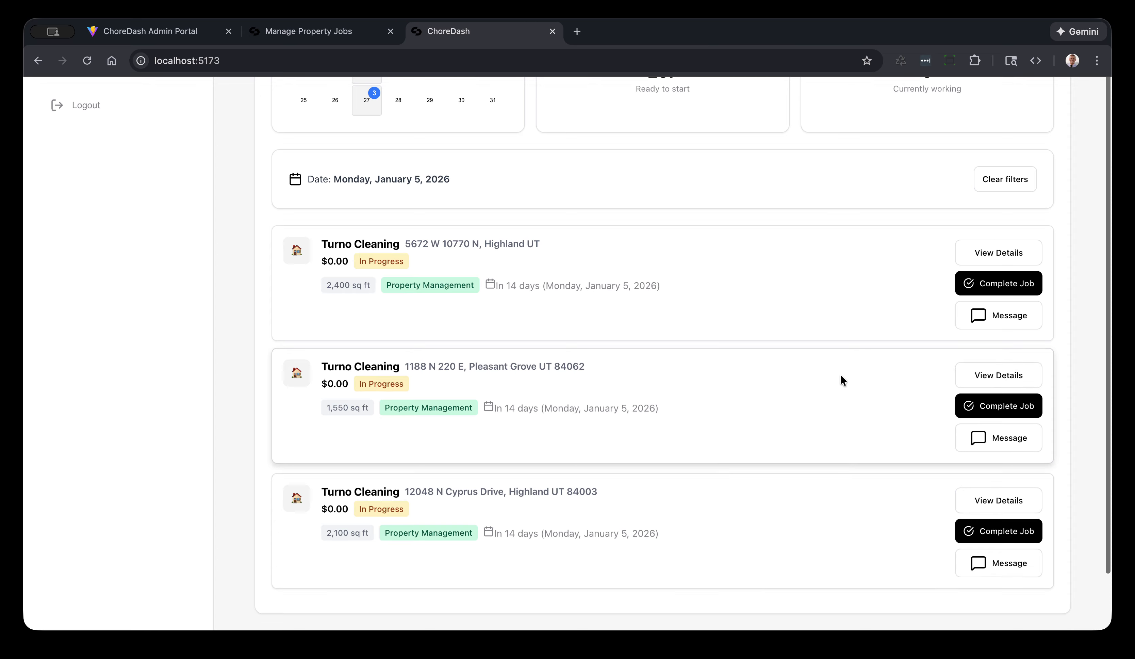
{"action": "left_click", "coordinate": [991, 286]}
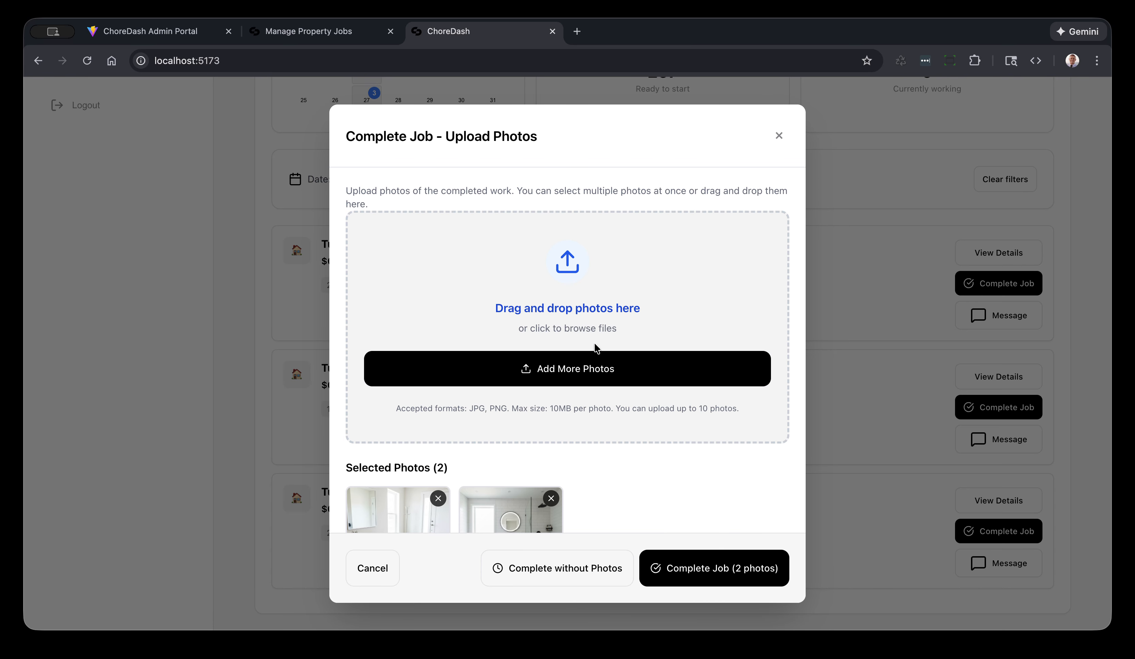
{"action": "scroll", "coordinate": [554, 430], "scroll_direction": "down", "scroll_amount": 3}
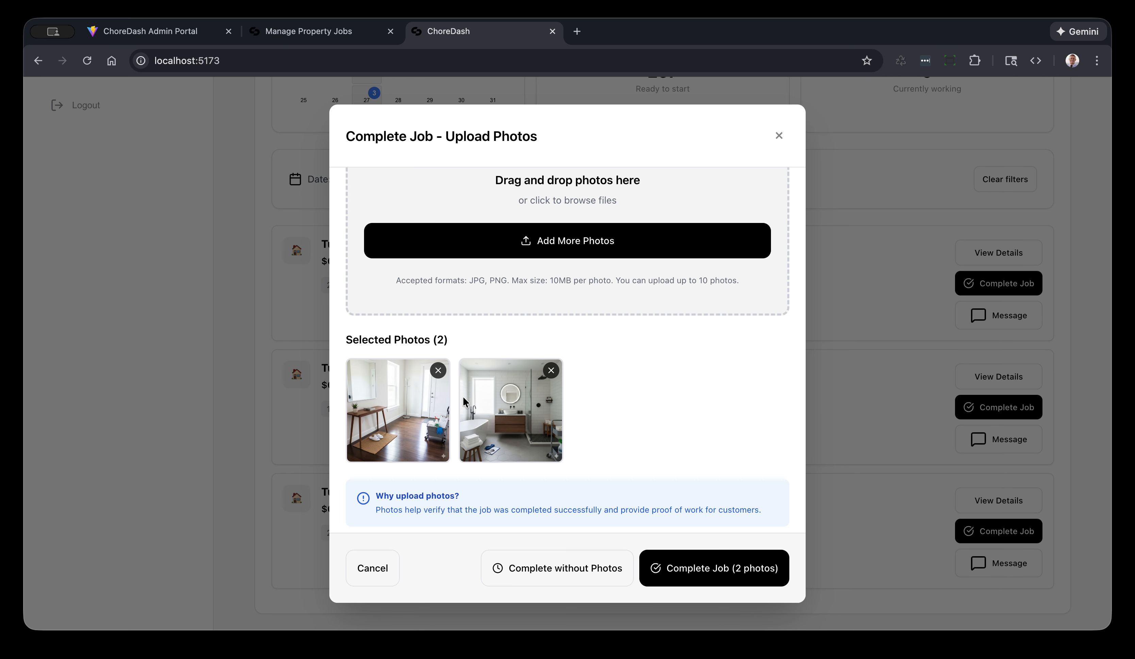
{"action": "scroll", "coordinate": [450, 425], "scroll_direction": "down", "scroll_amount": 1}
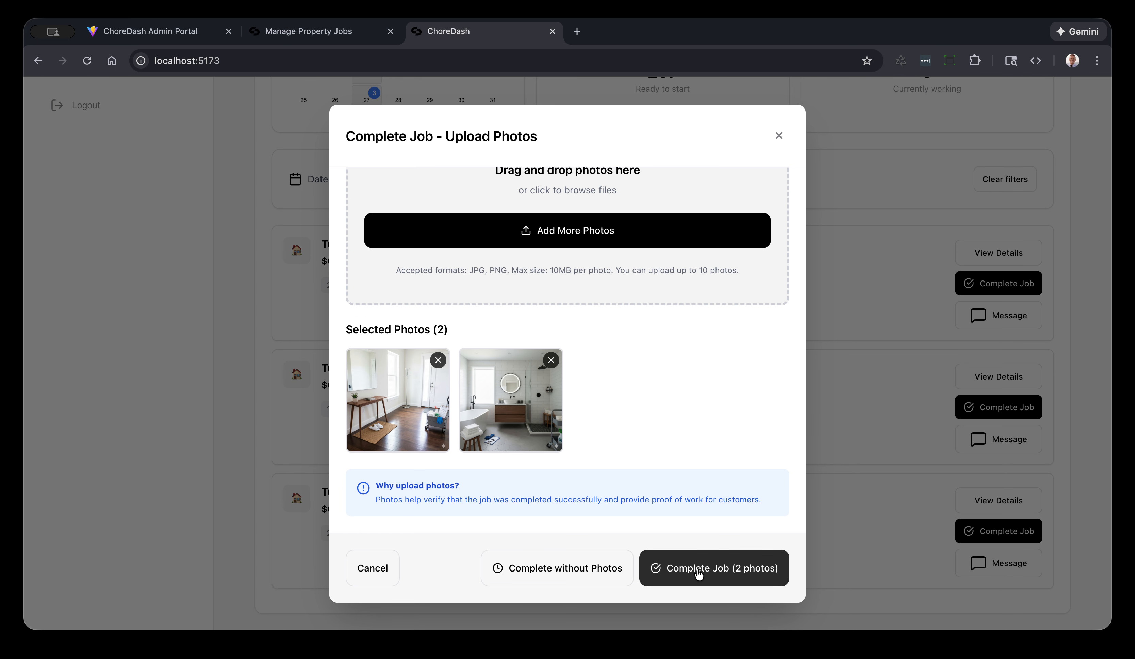
{"action": "left_click", "coordinate": [713, 571]}
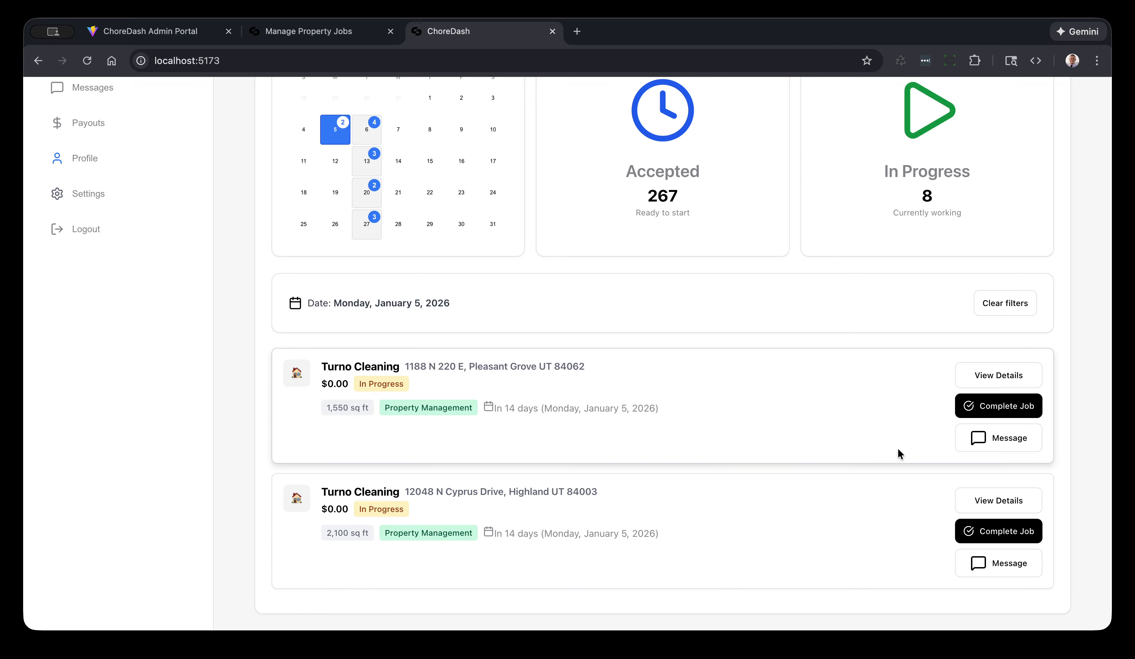
Complete the 1,550 sq ft Turno Cleaning job with two uploaded photos.
{"action": "left_click", "coordinate": [997, 415]}
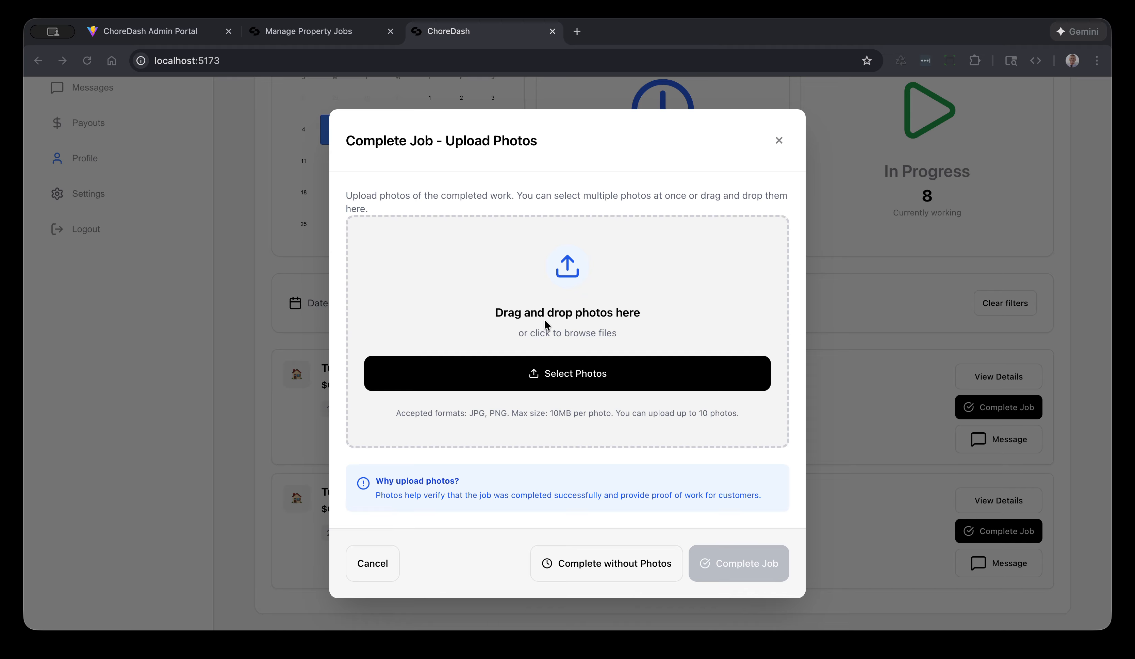
{"action": "left_click_drag", "start_coordinate": [545, 319], "coordinate": [572, 306]}
{"action": "left_click", "coordinate": [709, 553]}
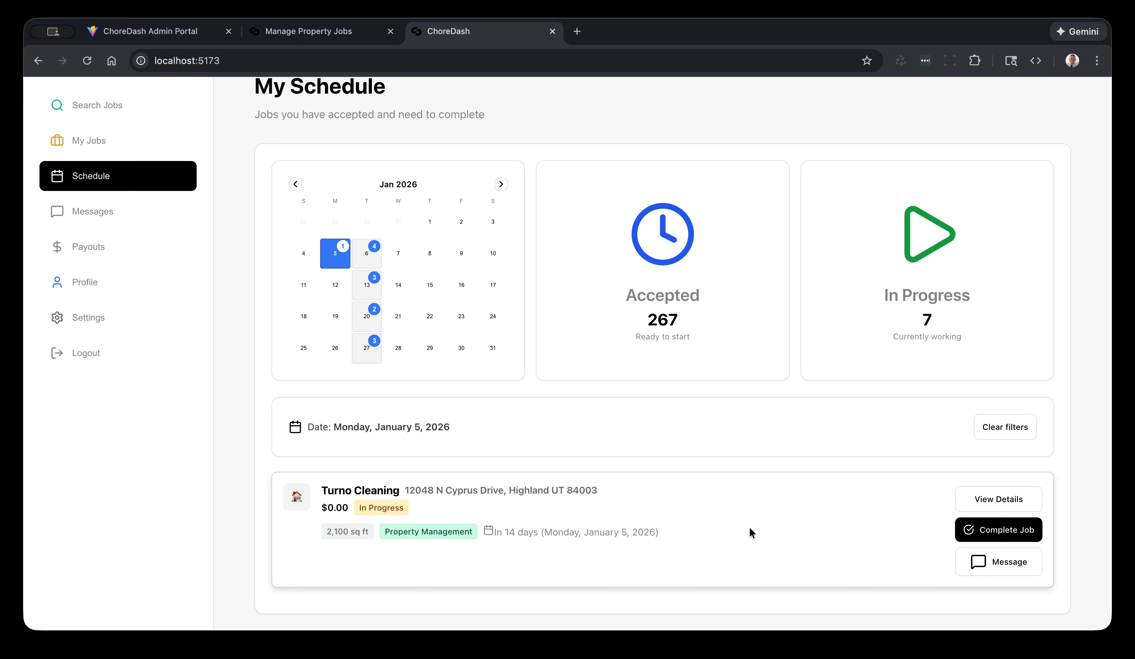
Complete the remaining 2,100 sq ft Turno Cleaning job, adding three photos of the finished work.
{"action": "left_click", "coordinate": [984, 529]}
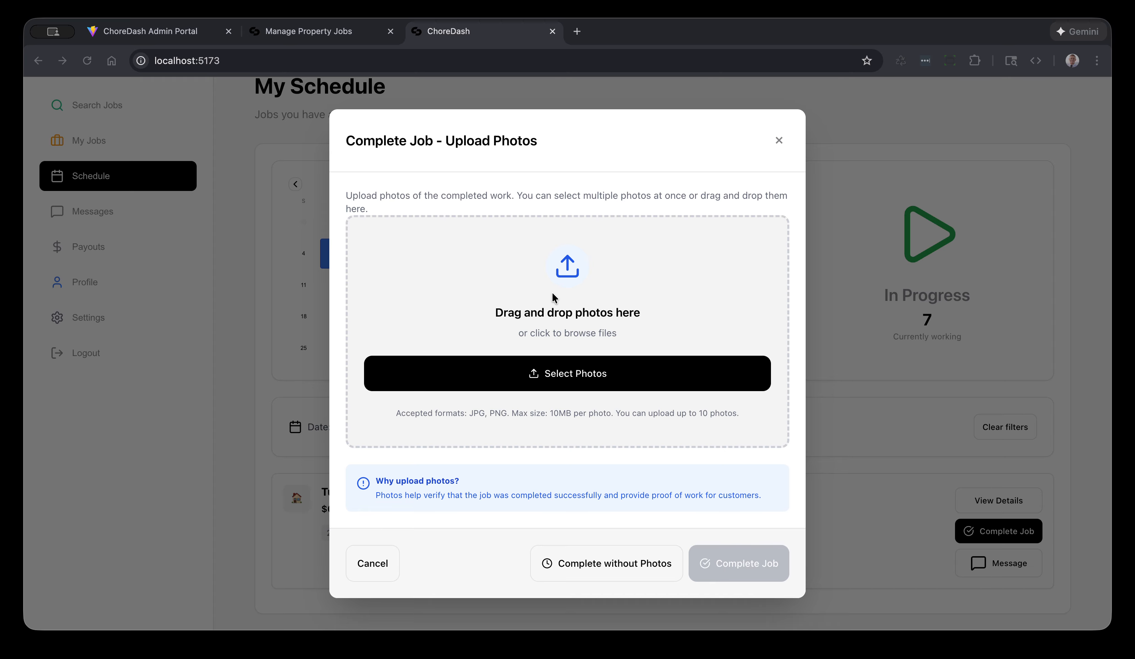
{"action": "left_click_drag", "start_coordinate": [614, 304], "coordinate": [602, 325]}
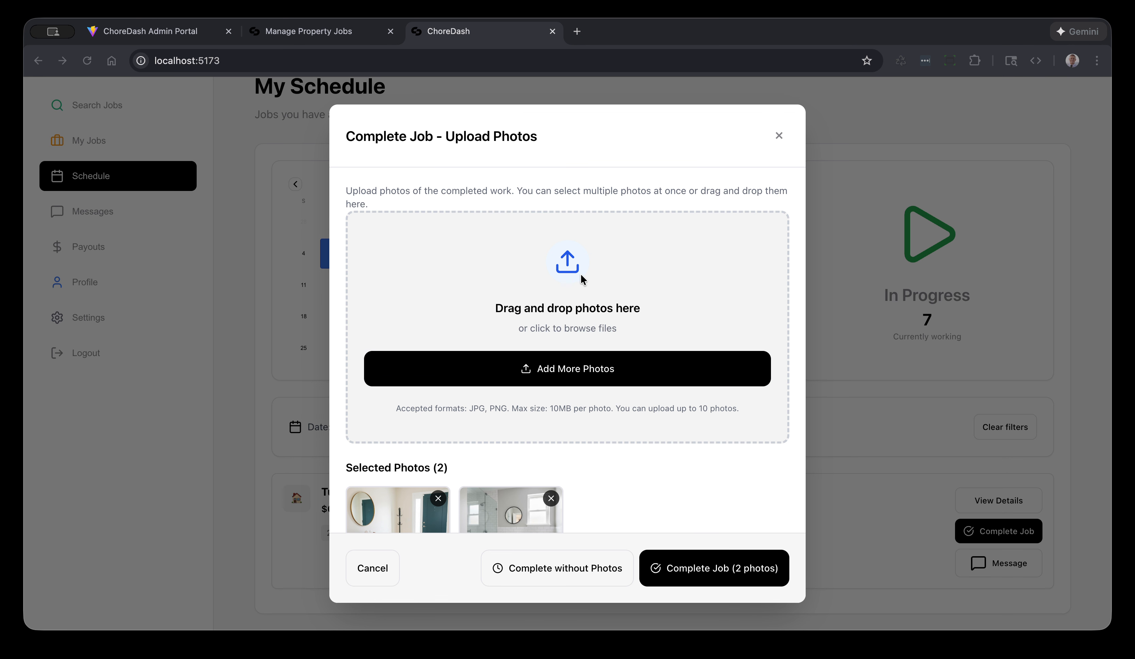
{"action": "left_click_drag", "start_coordinate": [583, 279], "coordinate": [606, 408]}
{"action": "scroll", "coordinate": [651, 409], "scroll_direction": "down", "scroll_amount": 3}
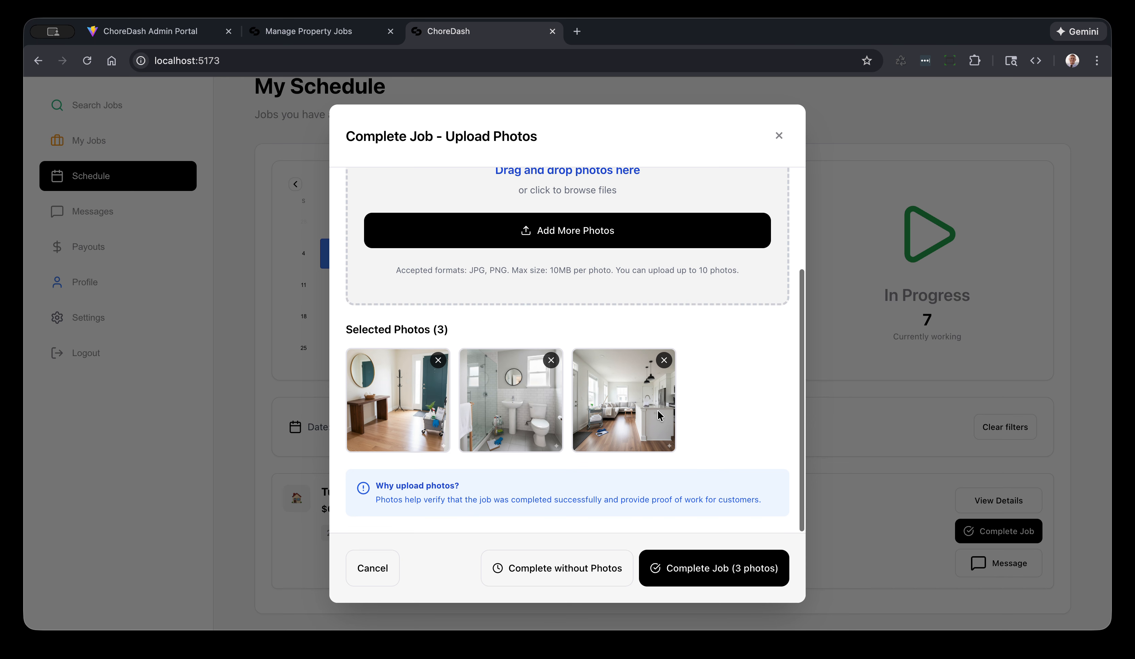
{"action": "left_click", "coordinate": [715, 573]}
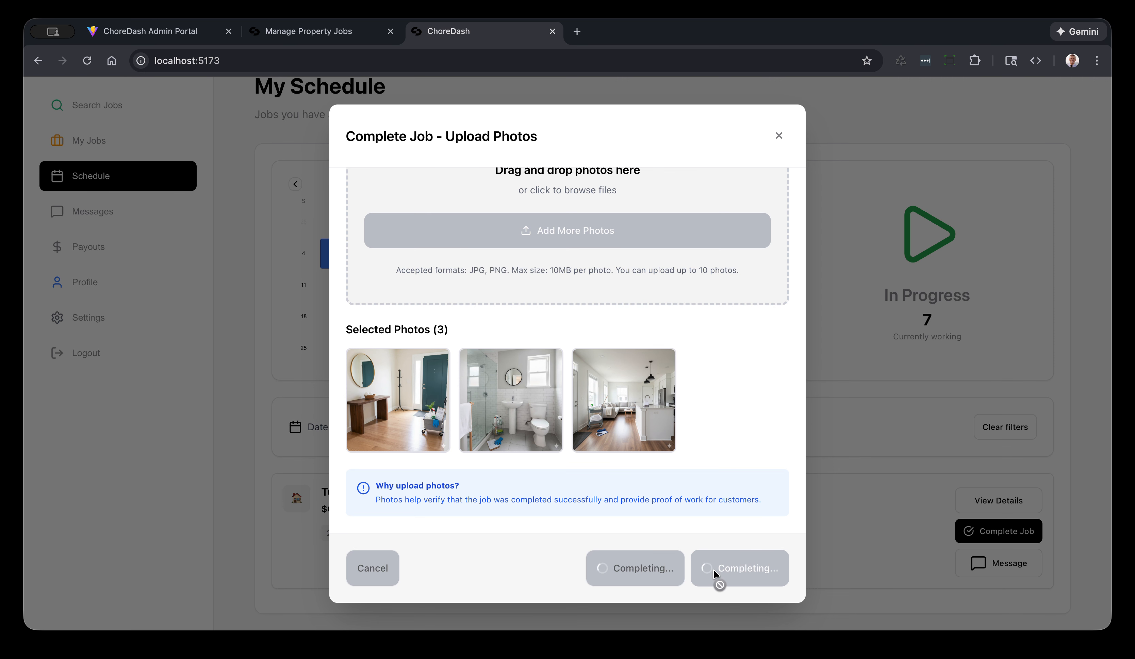
Open the provider's My Jobs and check the completed Turno Cleaning jobs and their photos.
{"action": "scroll", "coordinate": [696, 478], "scroll_direction": "up", "scroll_amount": 2}
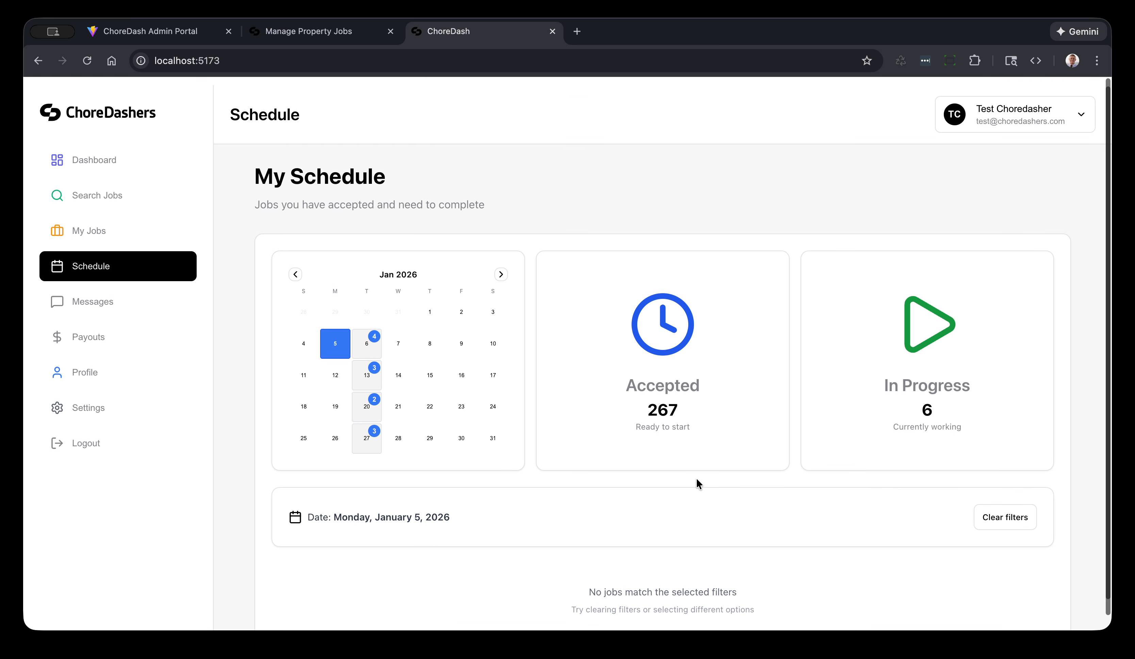
{"action": "left_click", "coordinate": [89, 223]}
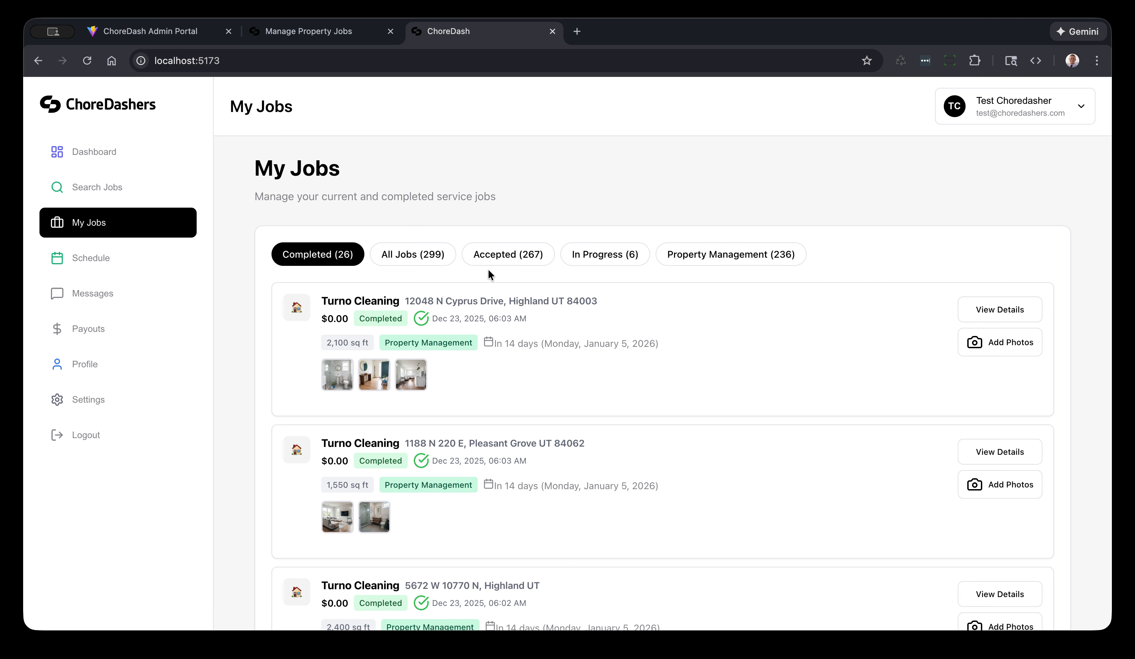
{"action": "scroll", "coordinate": [578, 355], "scroll_direction": "down", "scroll_amount": 2}
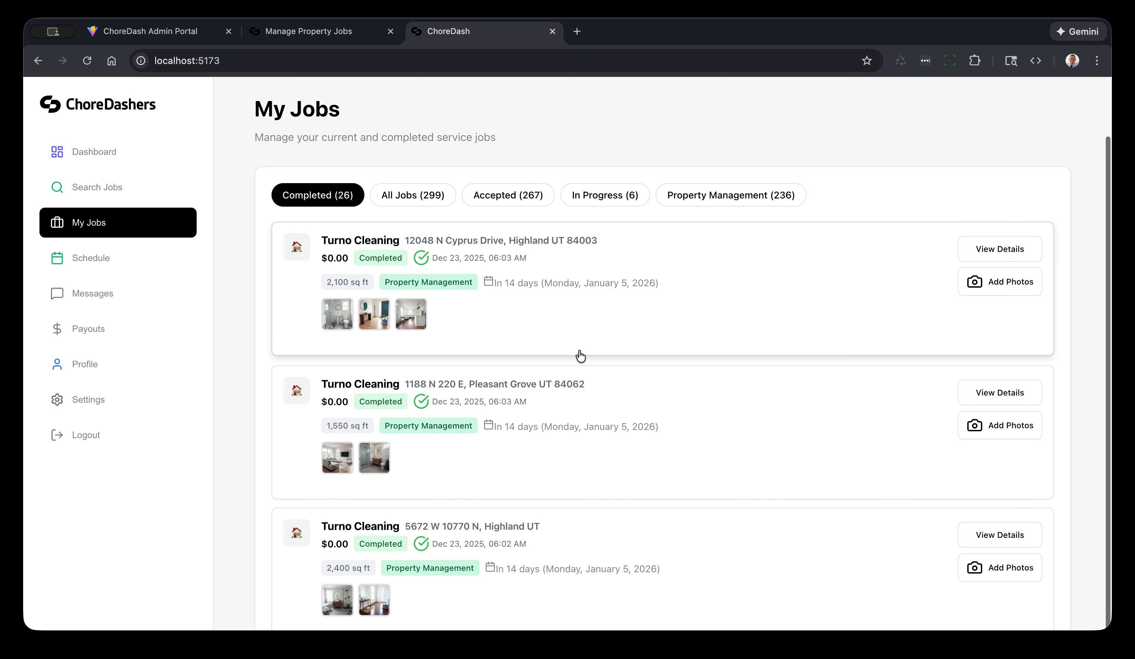
{"action": "scroll", "coordinate": [405, 484], "scroll_direction": "down", "scroll_amount": 4}
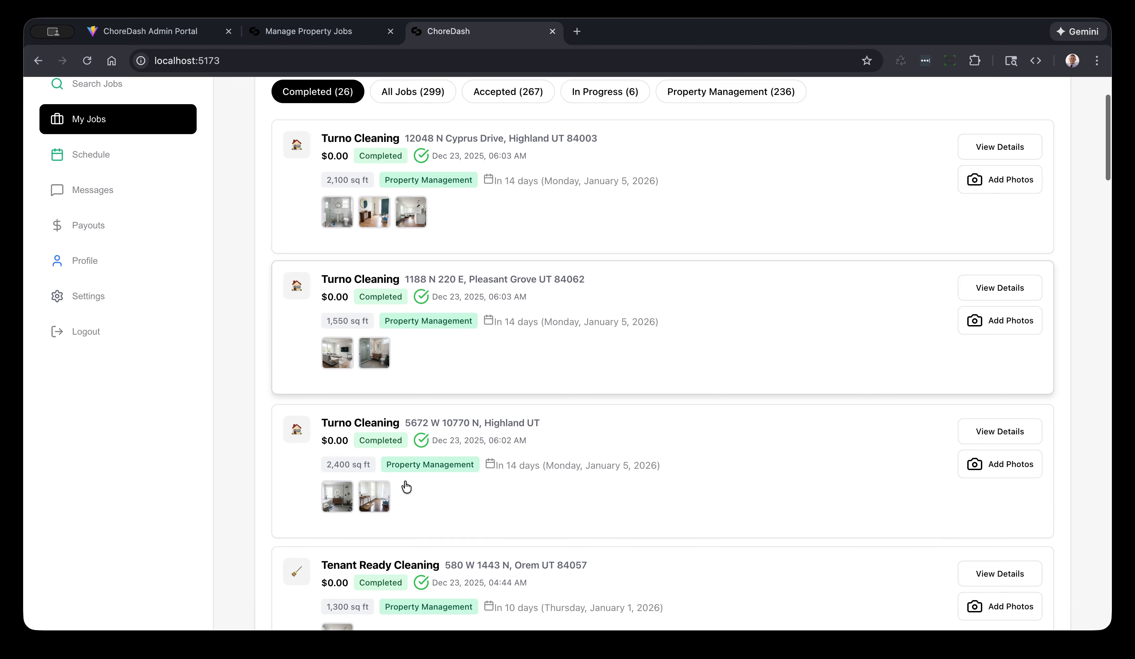
{"action": "scroll", "coordinate": [560, 231], "scroll_direction": "up", "scroll_amount": 2}
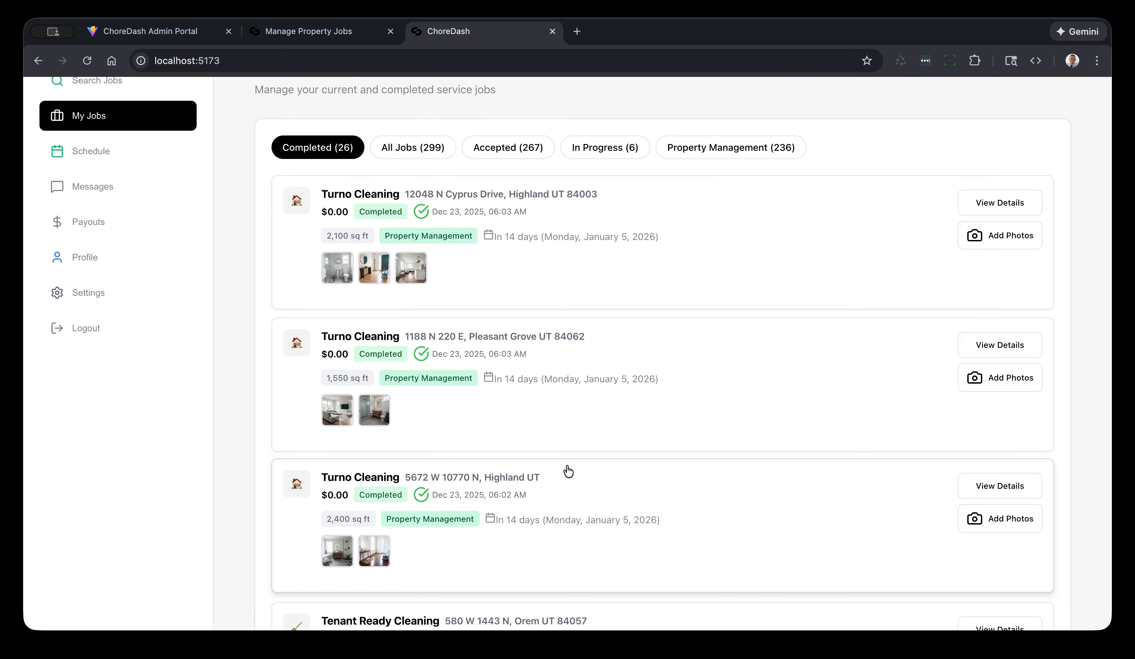
Switch to the property manager portal, reload it and check the Turno Cleaning statuses in the jobs list.
{"action": "left_click", "coordinate": [320, 32]}
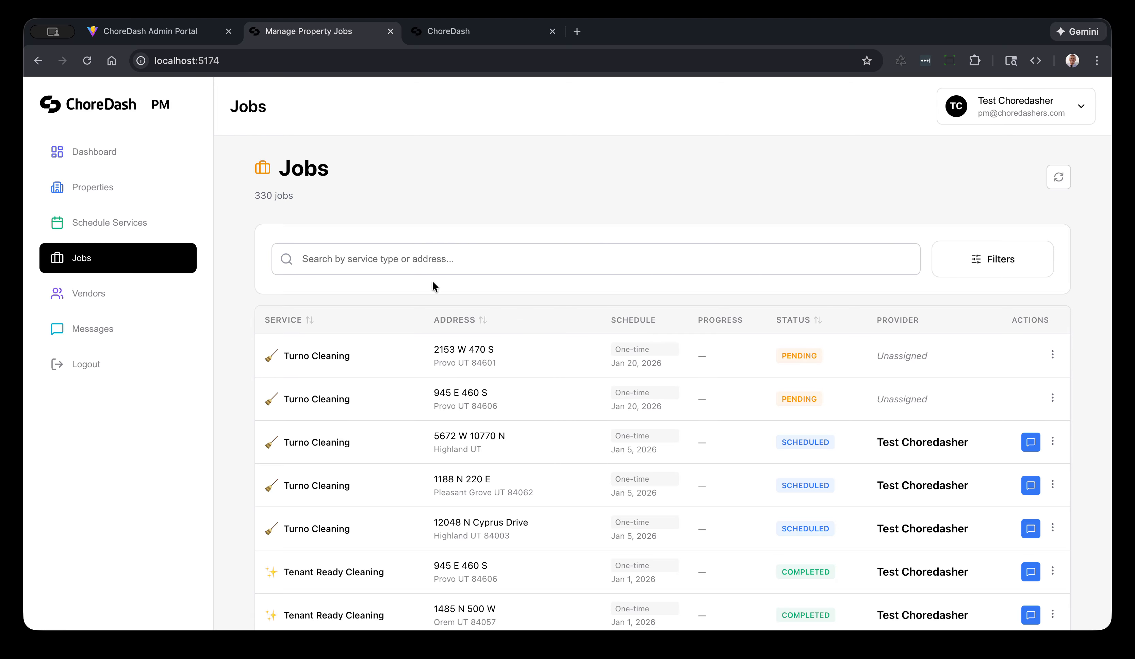
{"action": "left_click", "coordinate": [87, 61]}
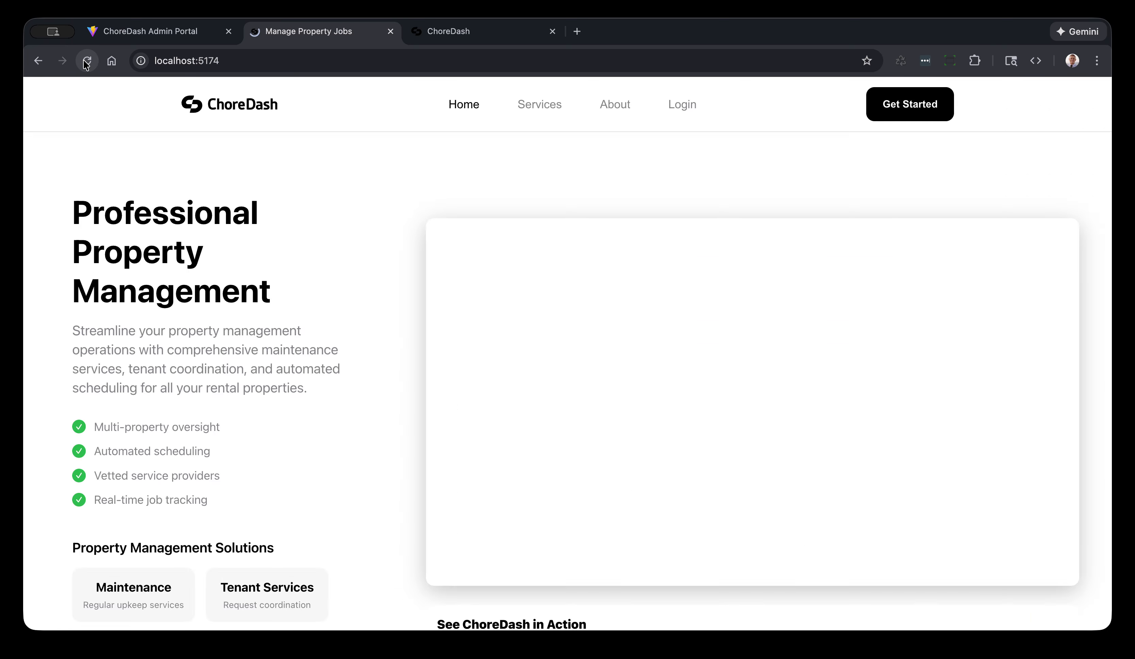
{"action": "left_click", "coordinate": [86, 260]}
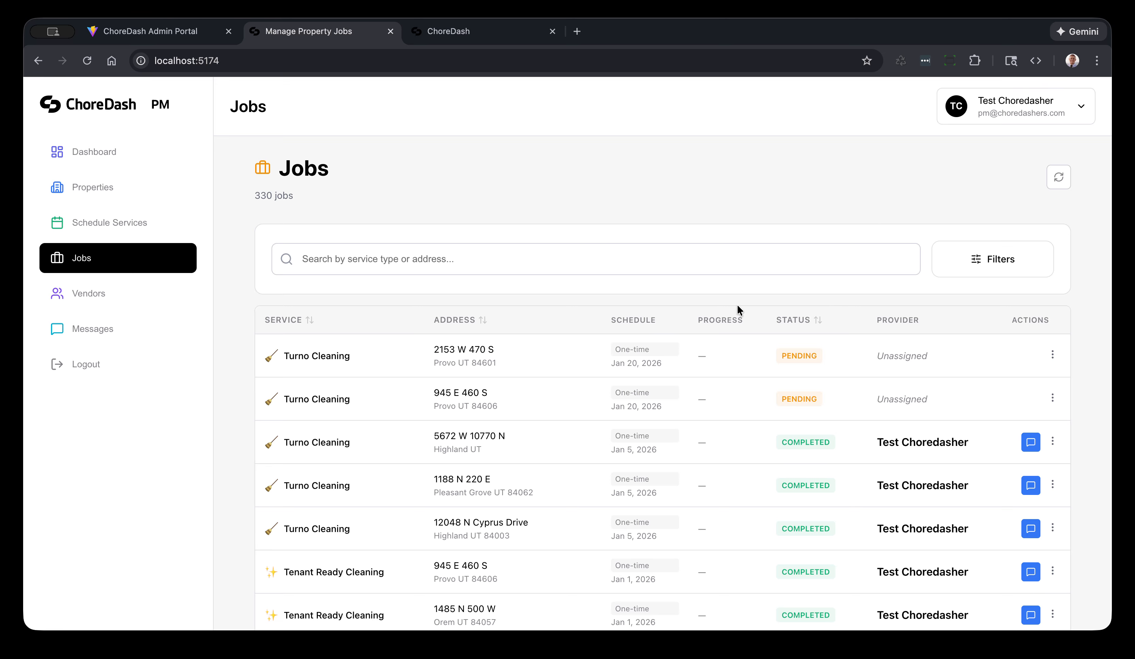
{"action": "scroll", "coordinate": [738, 306], "scroll_direction": "down", "scroll_amount": 2}
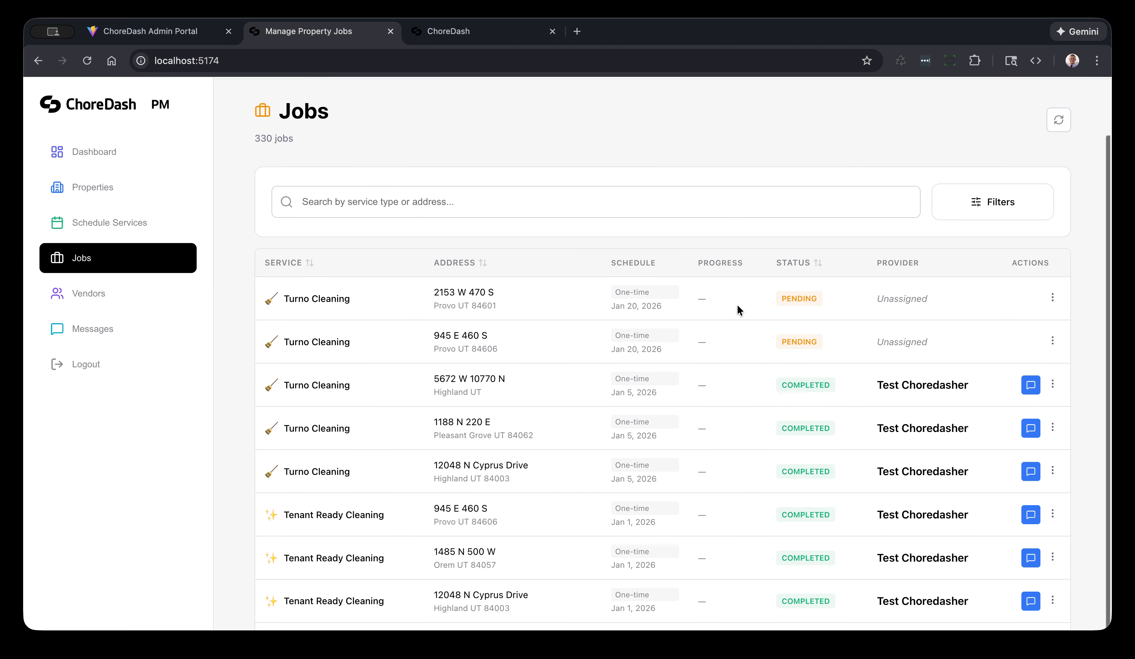
{"action": "scroll", "coordinate": [737, 304], "scroll_direction": "up", "scroll_amount": 2}
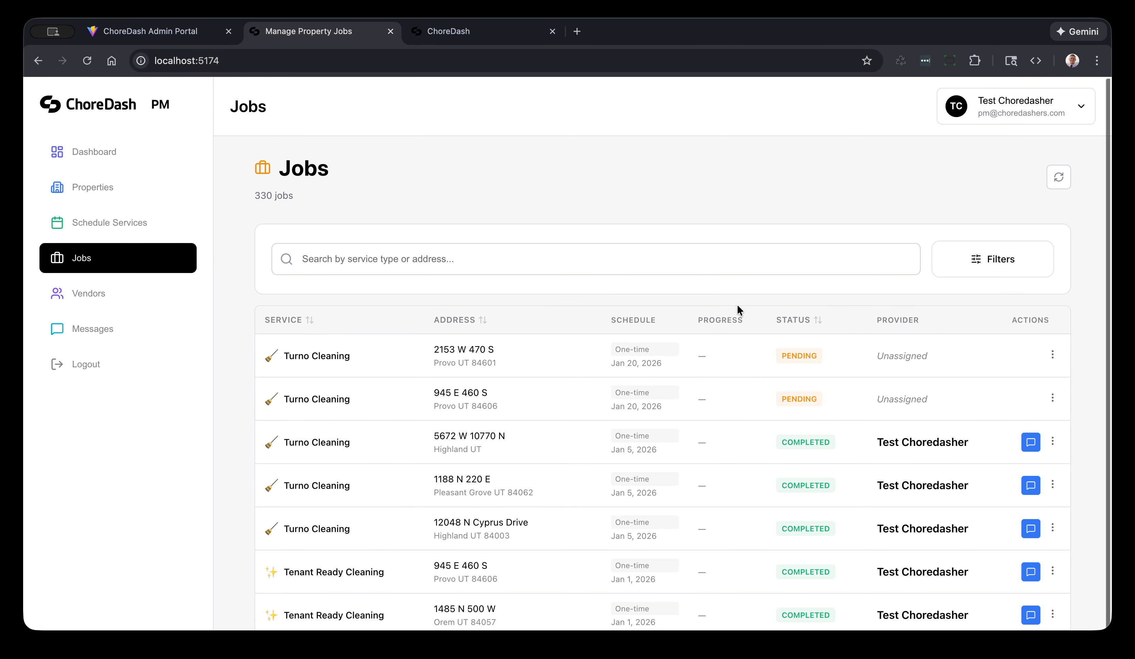
Filter the property manager's jobs list to the Completed status and look through the listed jobs.
{"action": "left_click", "coordinate": [1024, 257]}
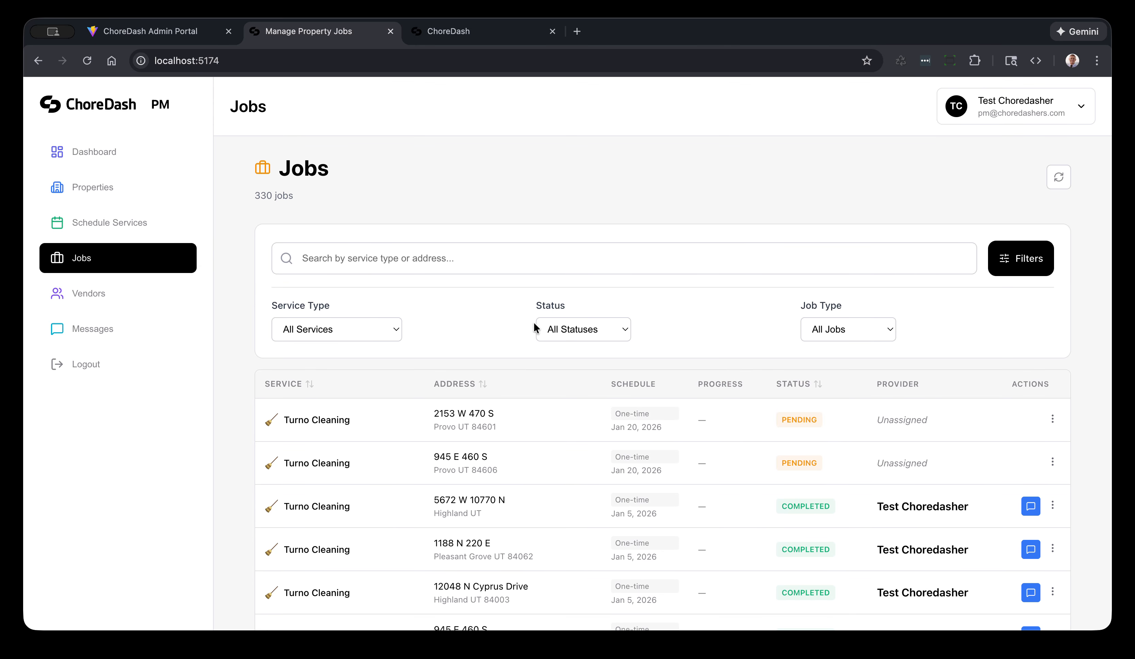
{"action": "left_click", "coordinate": [627, 335]}
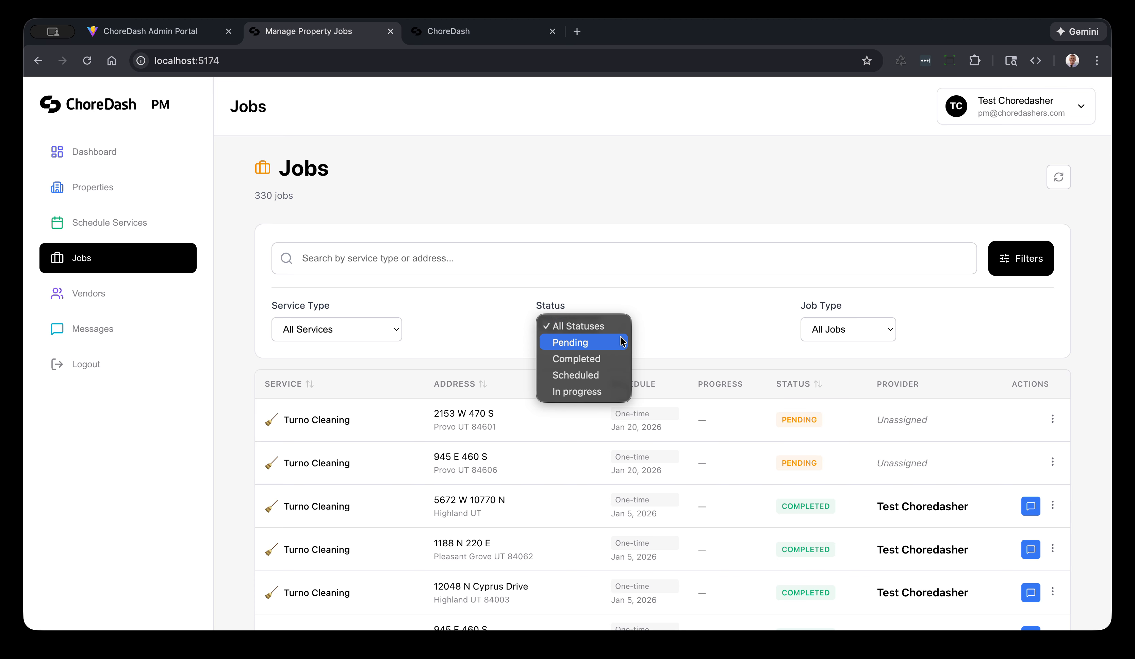
{"action": "left_click", "coordinate": [603, 356]}
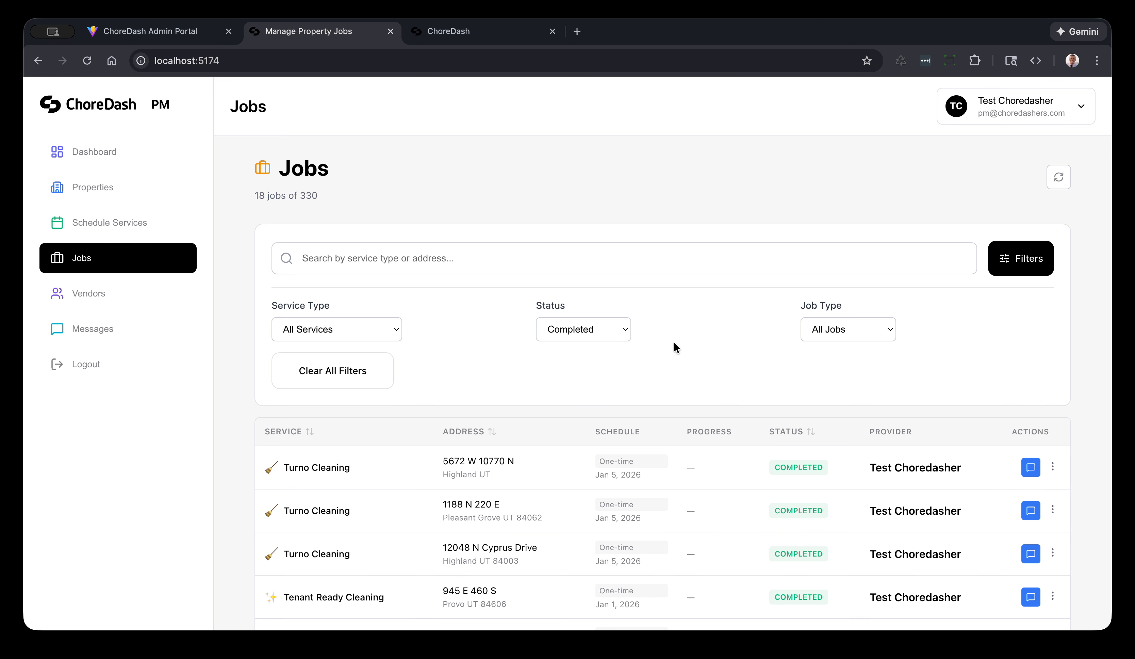
{"action": "scroll", "coordinate": [674, 344], "scroll_direction": "down", "scroll_amount": 5}
{"action": "scroll", "coordinate": [676, 348], "scroll_direction": "up", "scroll_amount": 2}
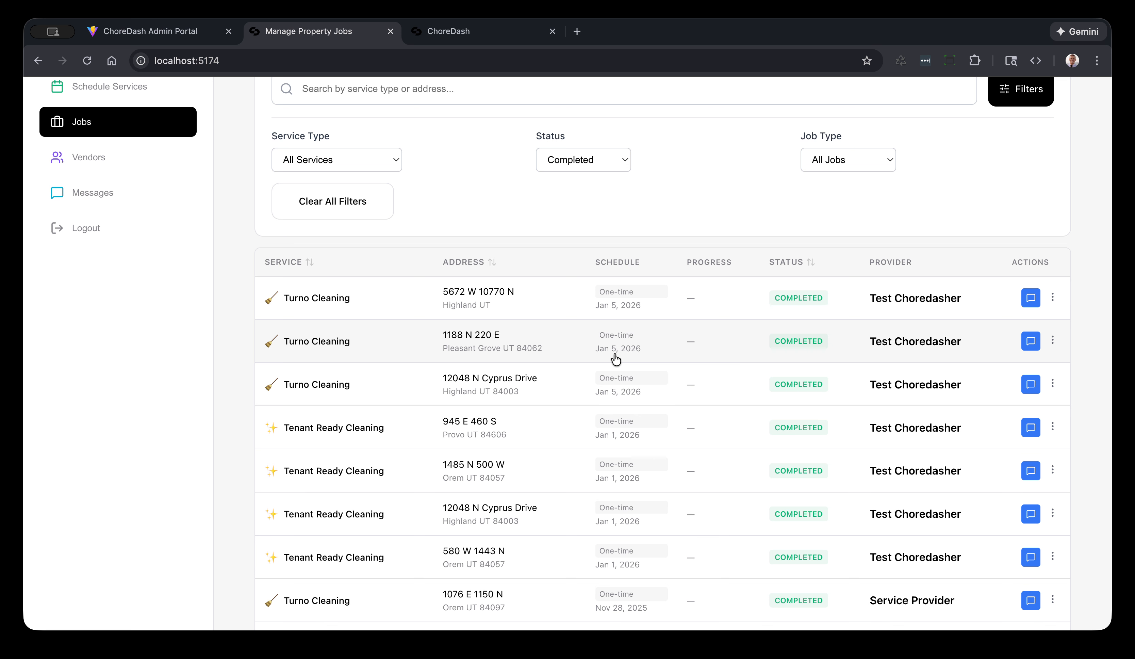
{"action": "scroll", "coordinate": [676, 347], "scroll_direction": "up", "scroll_amount": 1}
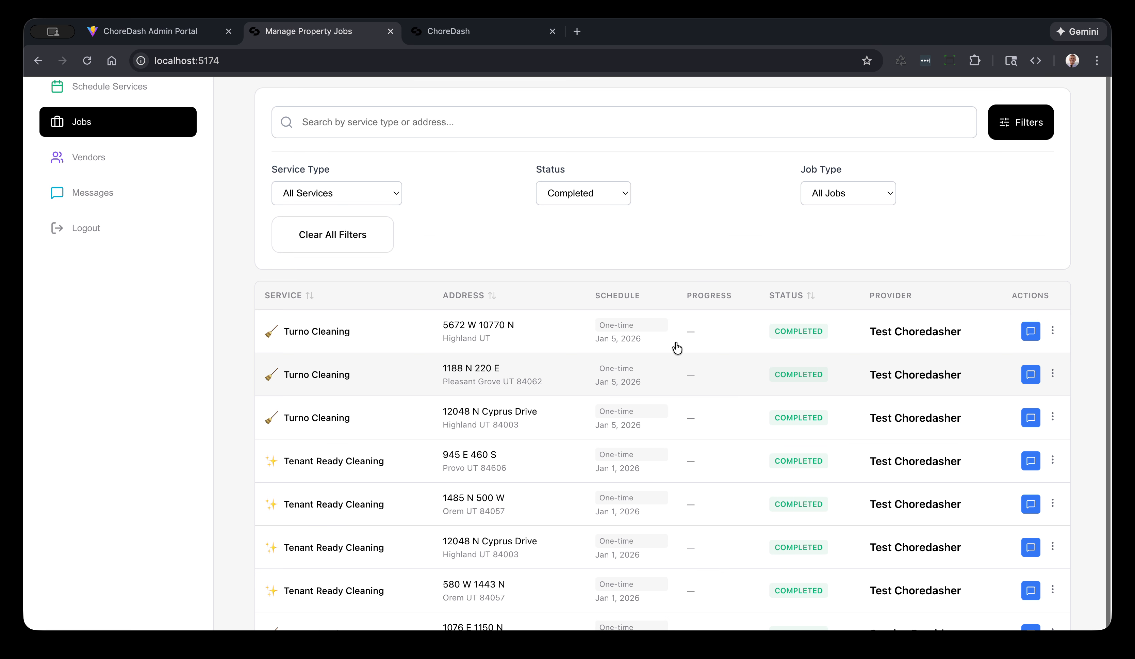
Review the details of the first completed Turno Cleaning job, view both completion photos full size, and close the details.
{"action": "left_click", "coordinate": [735, 343]}
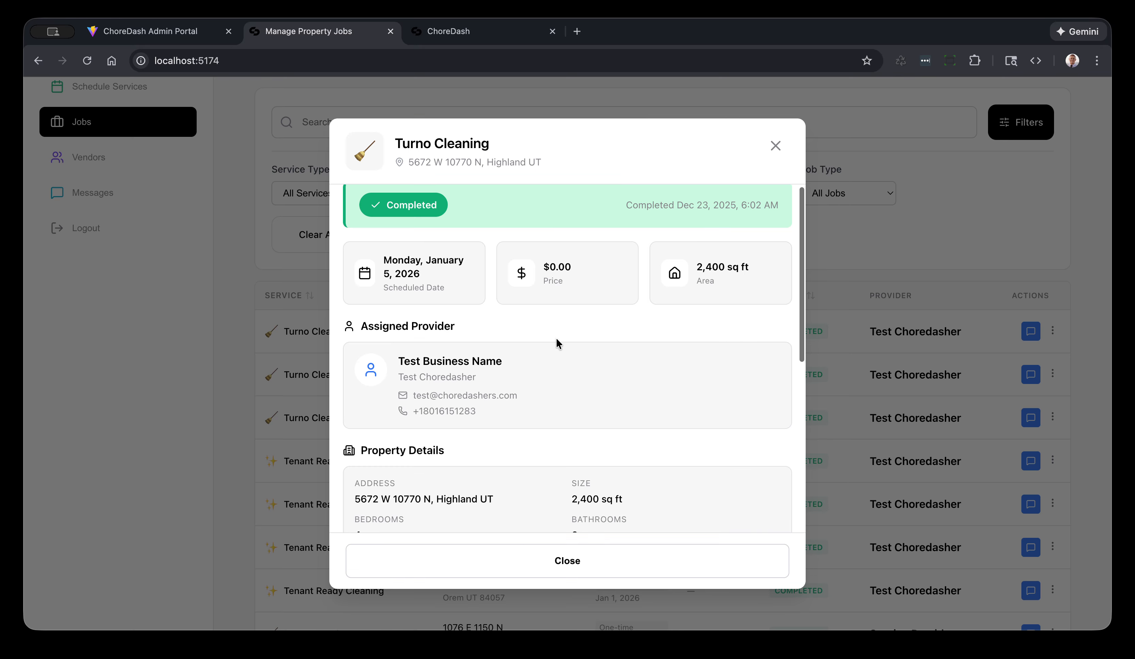
{"action": "scroll", "coordinate": [556, 337], "scroll_direction": "down", "scroll_amount": 7}
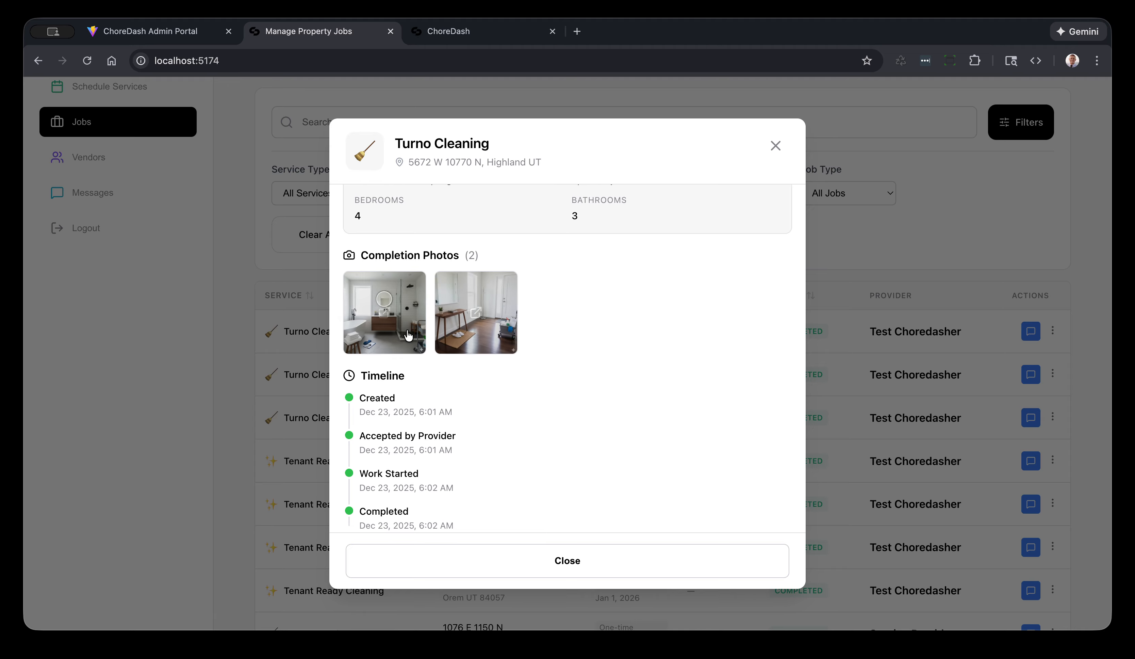
{"action": "left_click", "coordinate": [386, 317]}
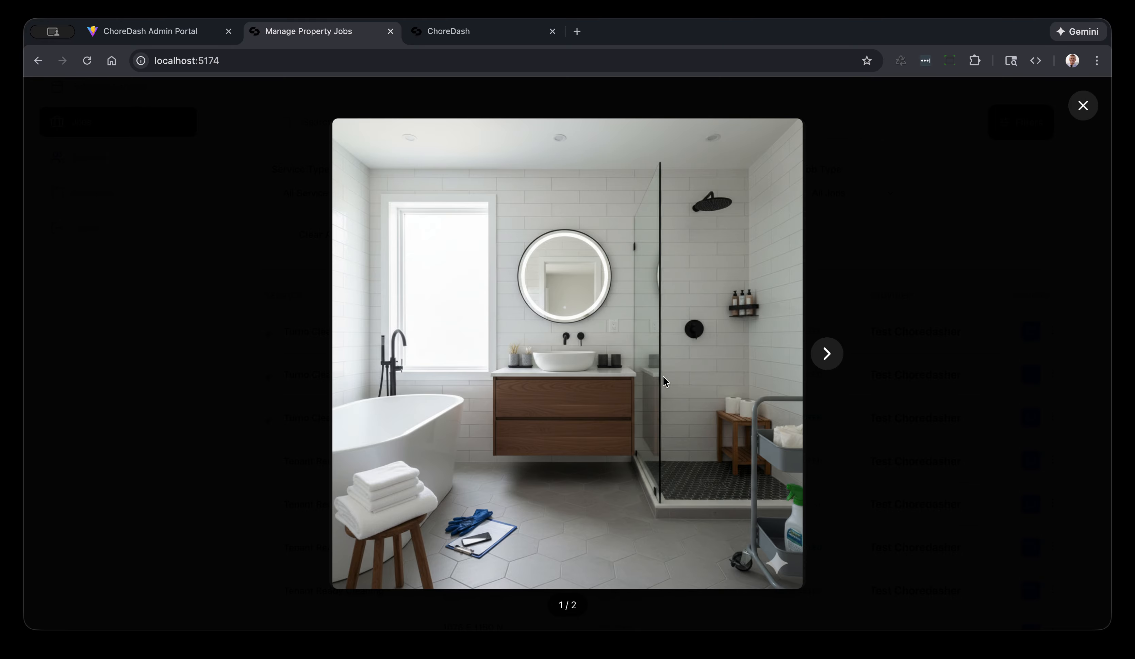
{"action": "left_click", "coordinate": [831, 358]}
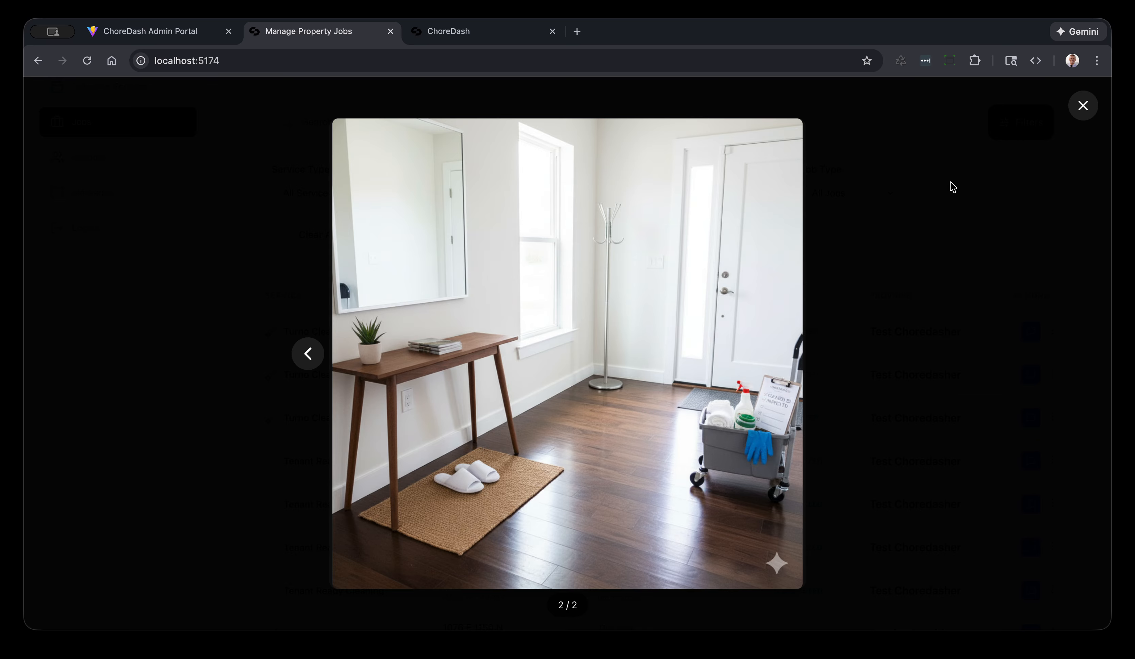
{"action": "left_click", "coordinate": [1084, 105]}
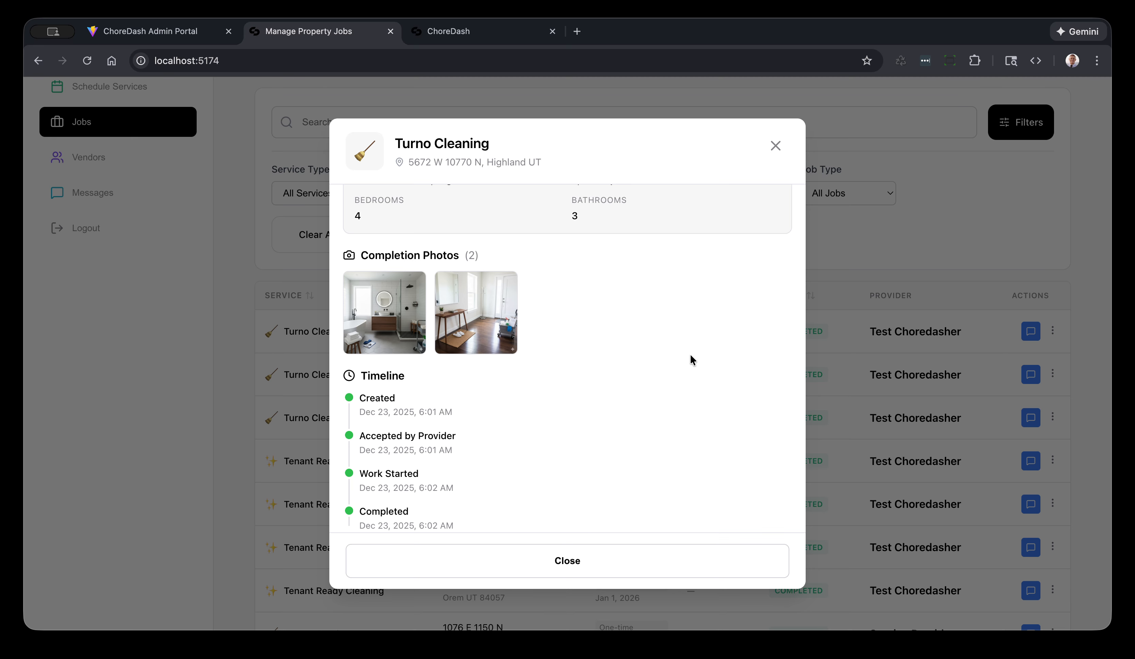
{"action": "left_click", "coordinate": [776, 146]}
Message the provider of the first completed Turno Cleaning job with "This is a test. Thanks for the great job!".
{"action": "scroll", "coordinate": [796, 207], "scroll_direction": "down", "scroll_amount": 3}
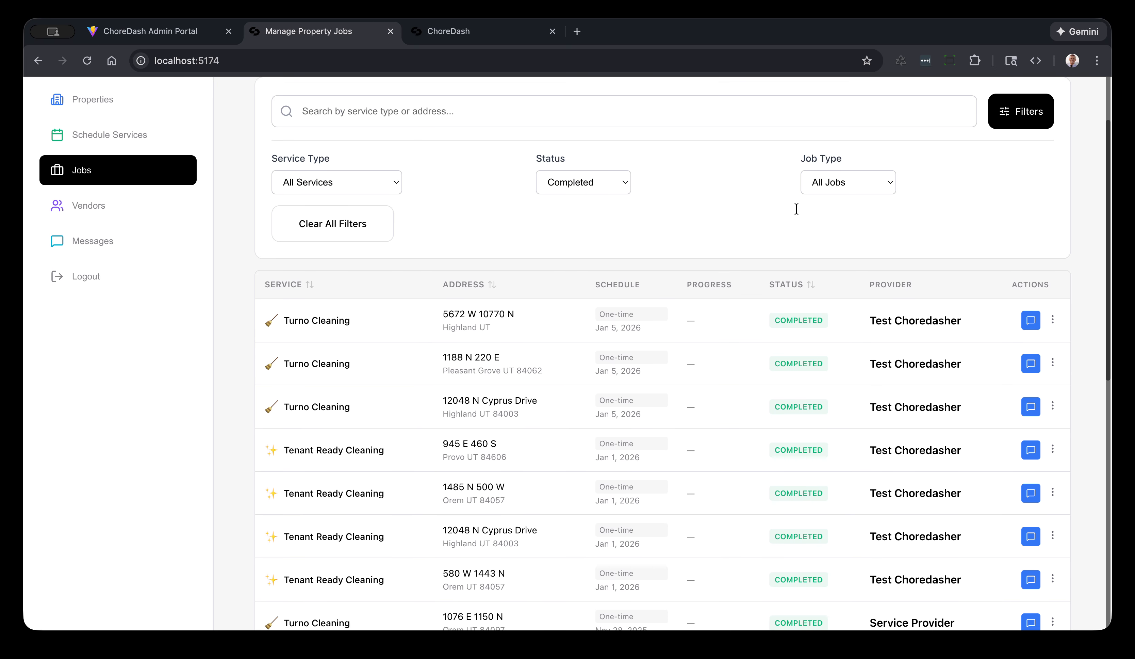
{"action": "left_click", "coordinate": [1032, 317]}
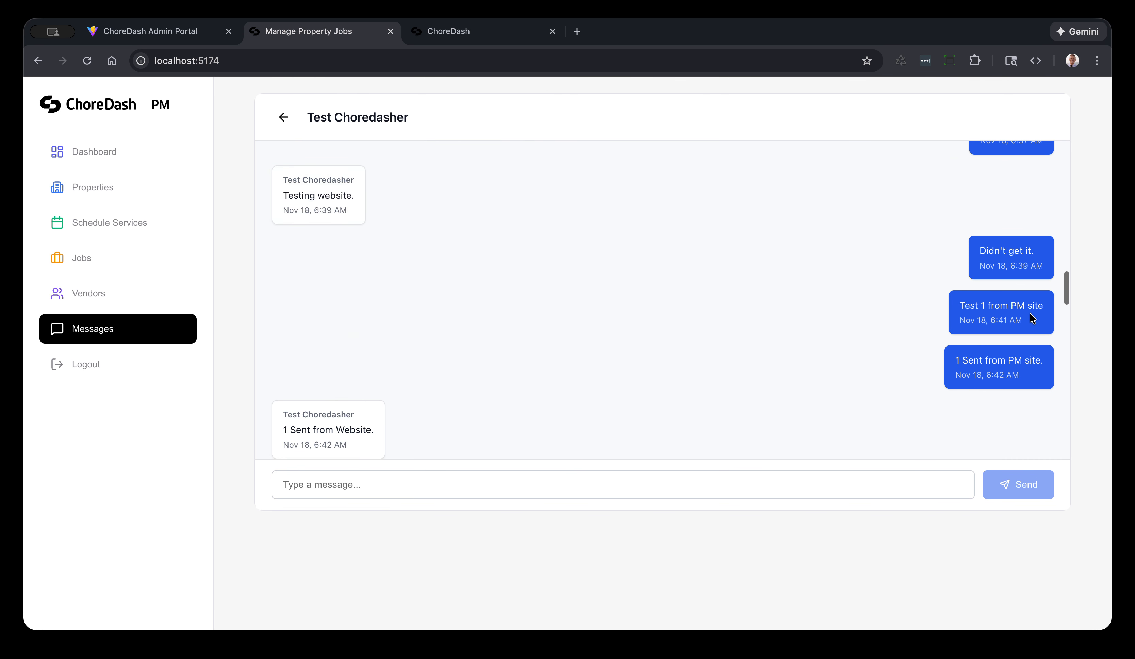
{"action": "left_click", "coordinate": [436, 484]}
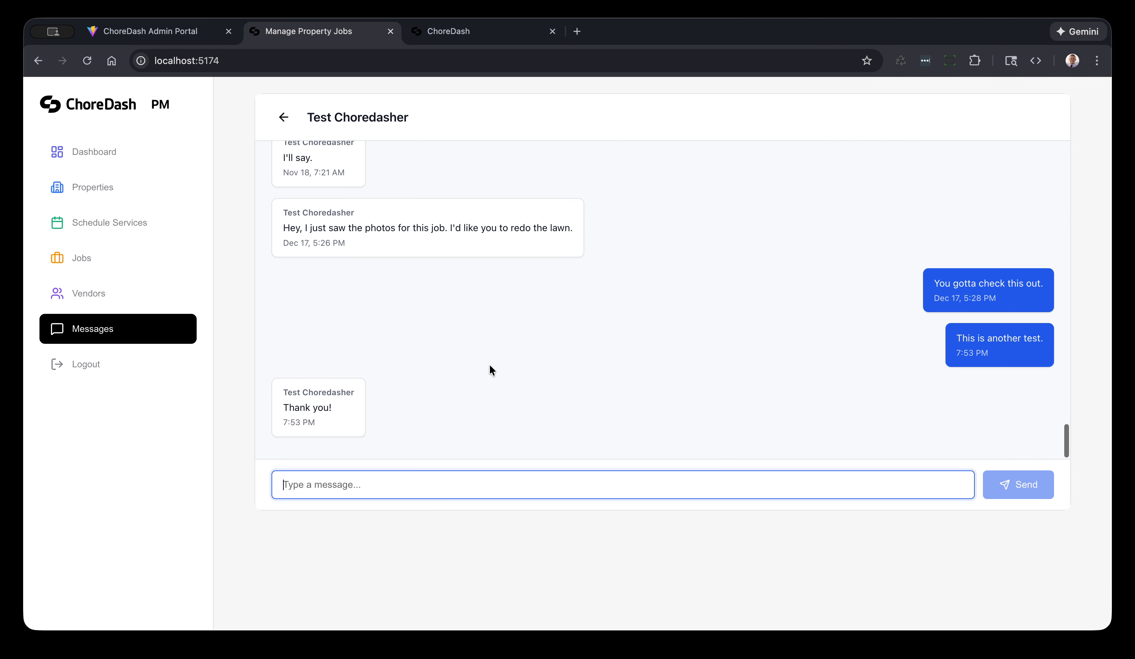
{"action": "type", "text": "Thi"}
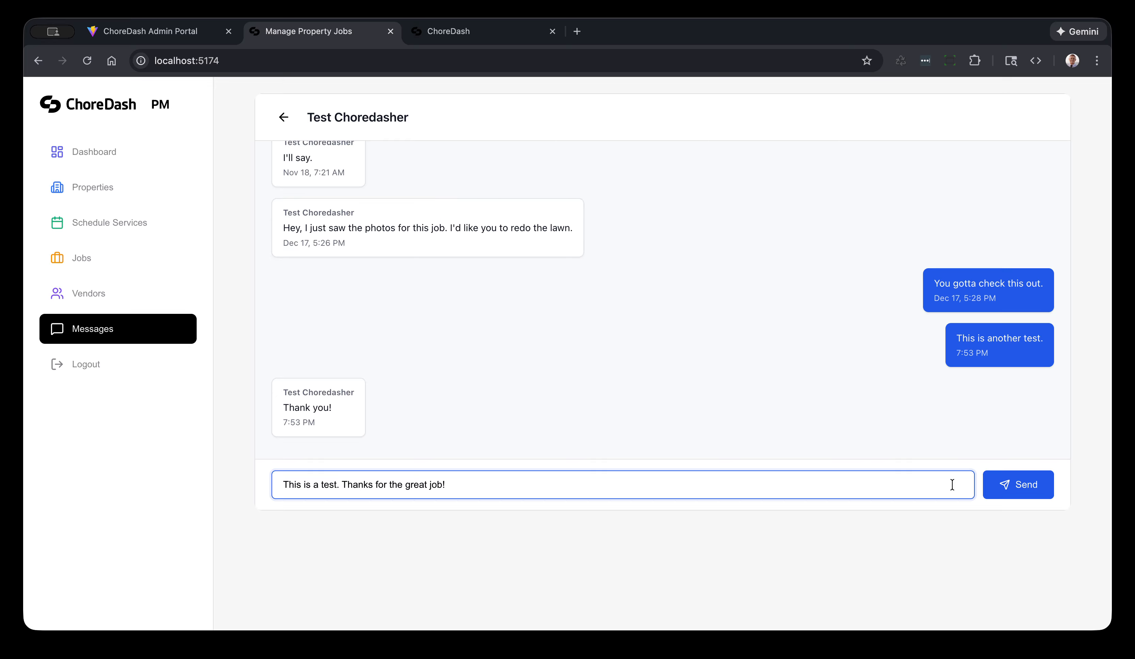
{"action": "left_click", "coordinate": [1006, 493]}
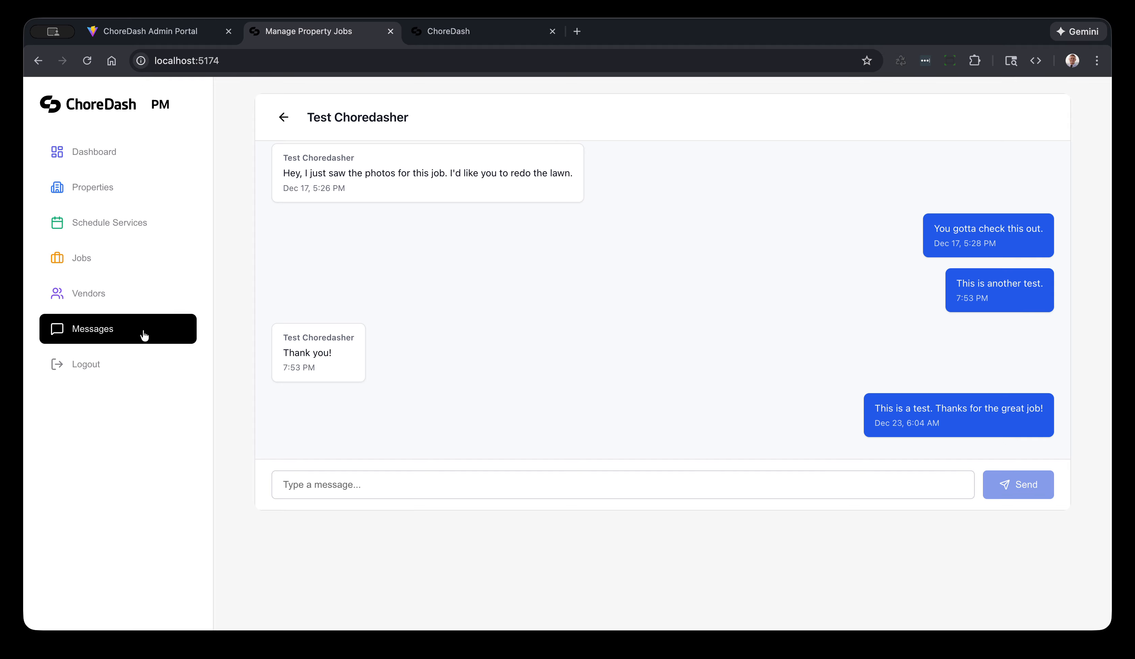
Switch to the provider portal and reply "Thanks! We work hard!" in the conversation with the unread message.
{"action": "left_click", "coordinate": [477, 41]}
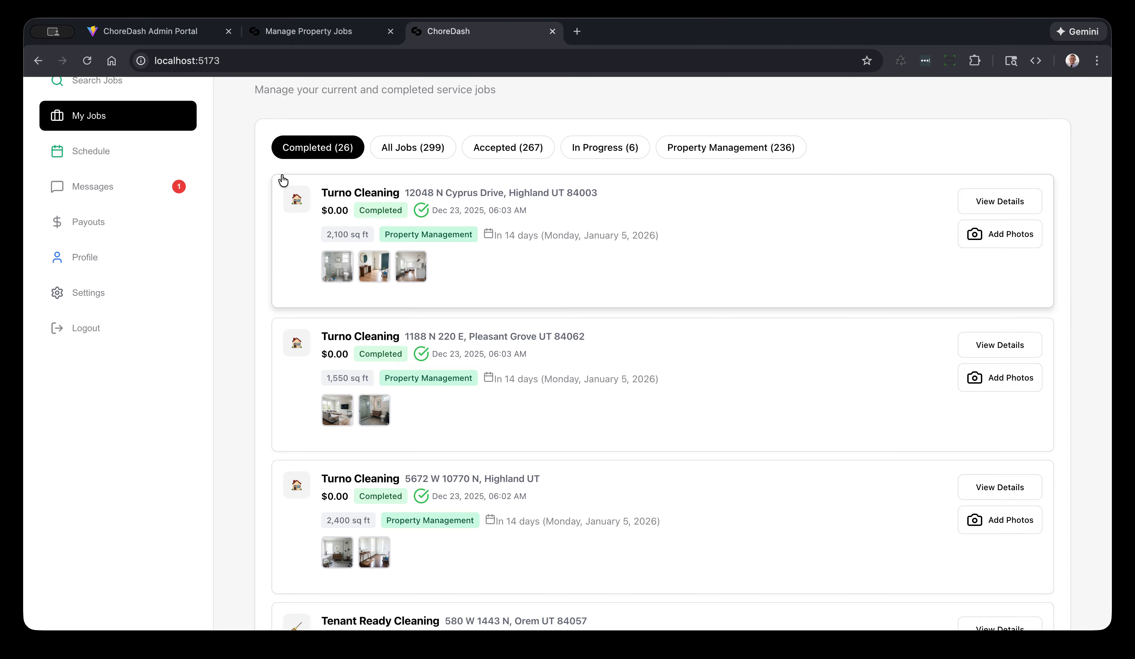
{"action": "scroll", "coordinate": [223, 224], "scroll_direction": "up", "scroll_amount": 3}
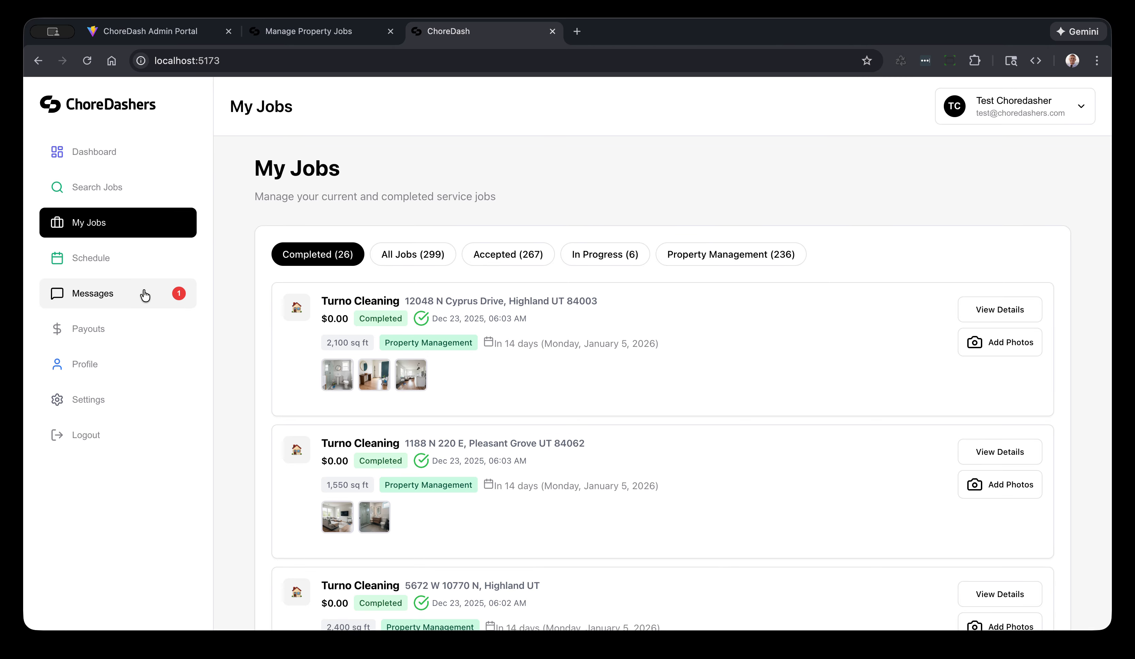
{"action": "left_click", "coordinate": [103, 297]}
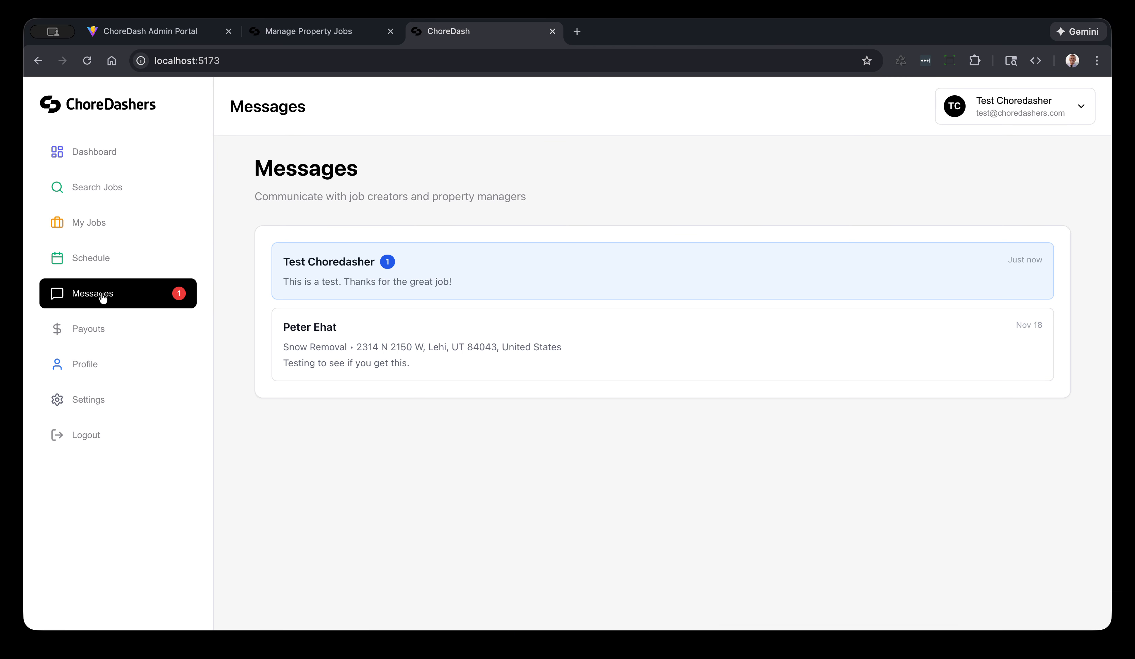
{"action": "left_click", "coordinate": [418, 272]}
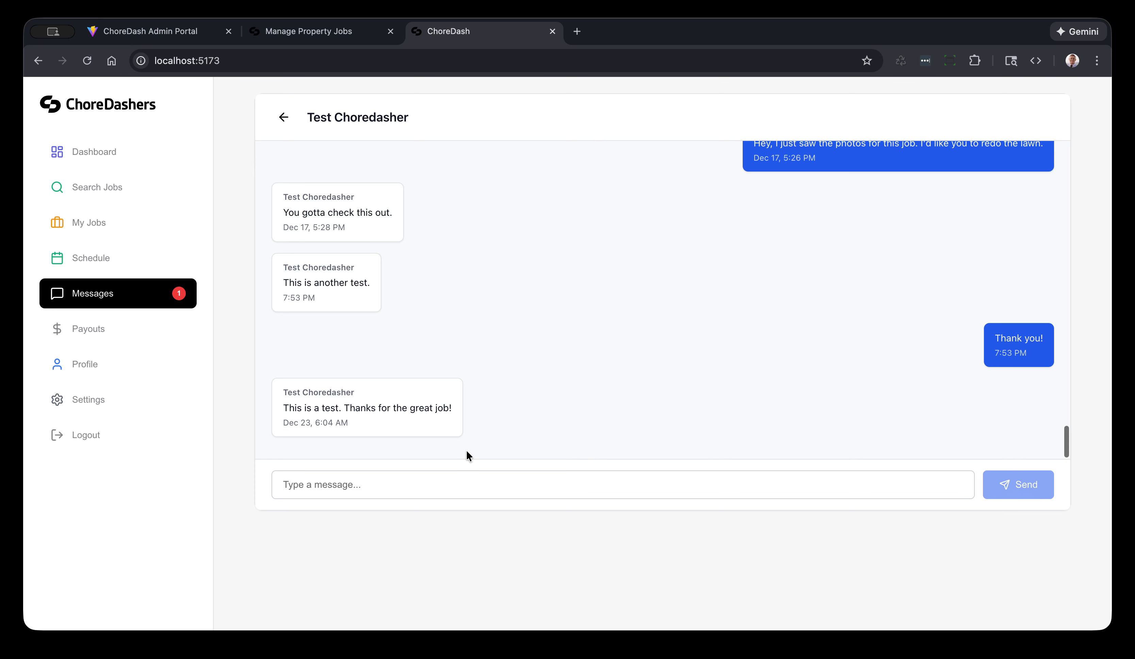
{"action": "left_click", "coordinate": [438, 492]}
{"action": "type", "text": "Thanks! We work"}
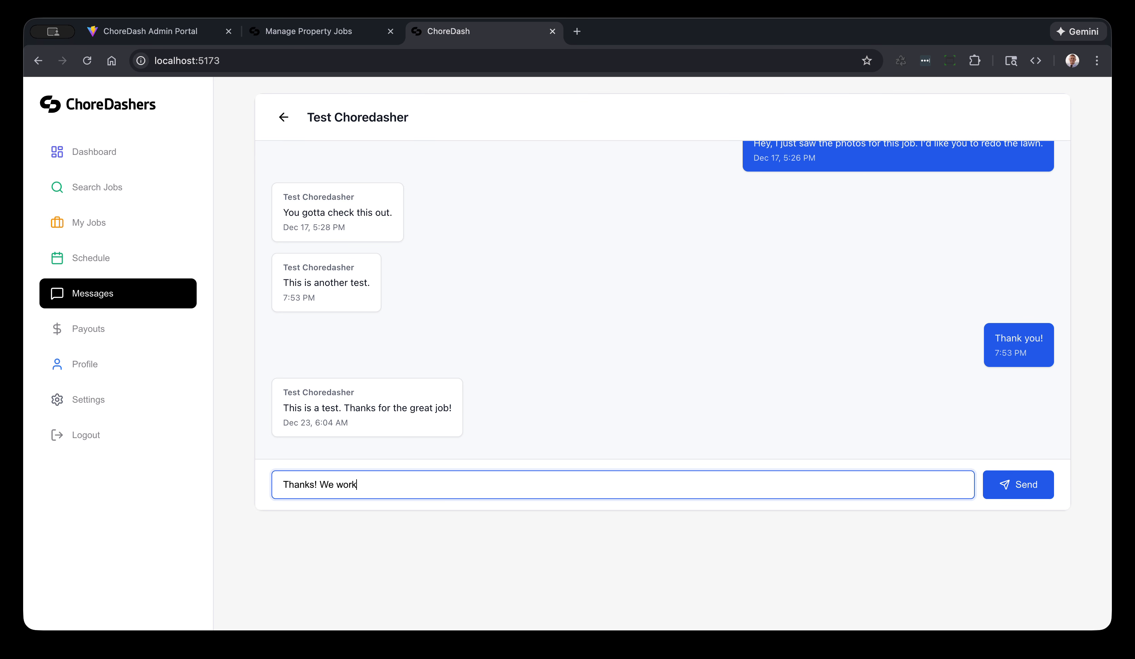
{"action": "type", "text": " hard!"}
{"action": "left_click", "coordinate": [1047, 489]}
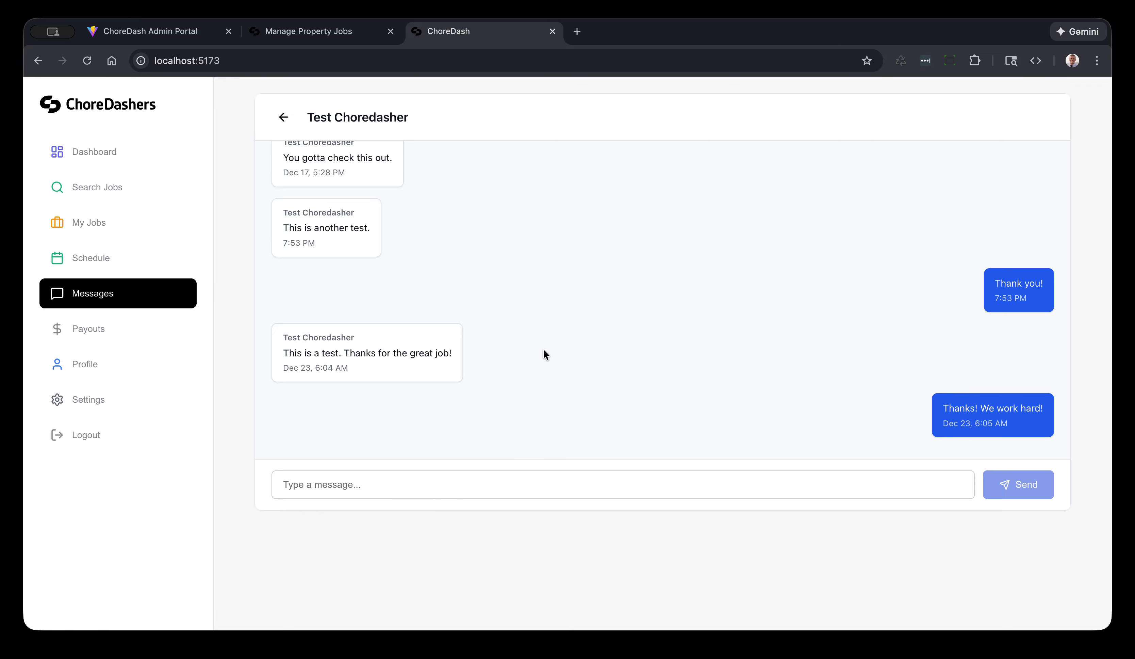
Switch to the property manager portal and check the provider's reply in the open conversation.
{"action": "left_click", "coordinate": [320, 36]}
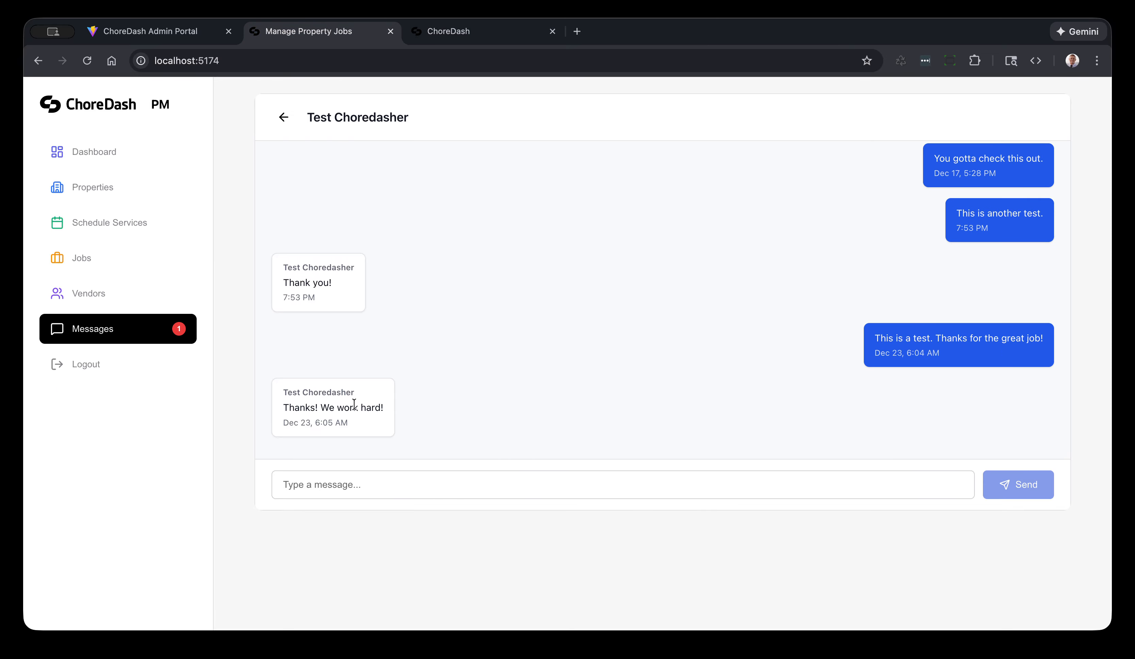
{"action": "left_click_drag", "start_coordinate": [377, 417], "coordinate": [277, 391]}
{"action": "left_click", "coordinate": [277, 390]}
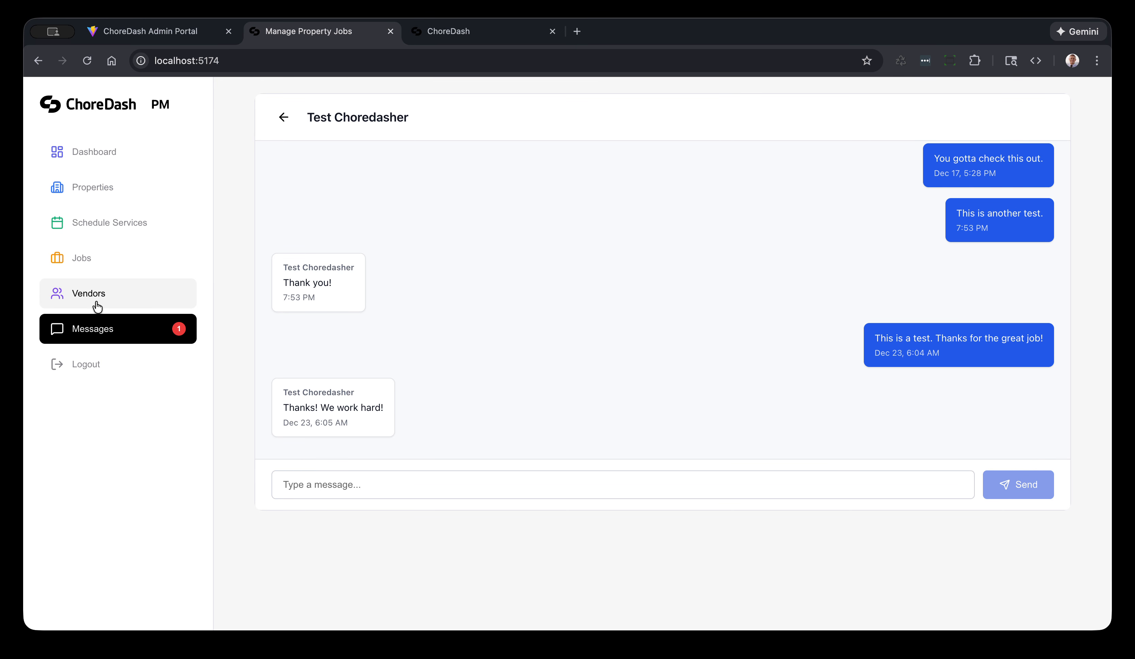
Open the property manager's jobs list and look through the services, schedules, statuses and assigned providers.
{"action": "left_click", "coordinate": [92, 260]}
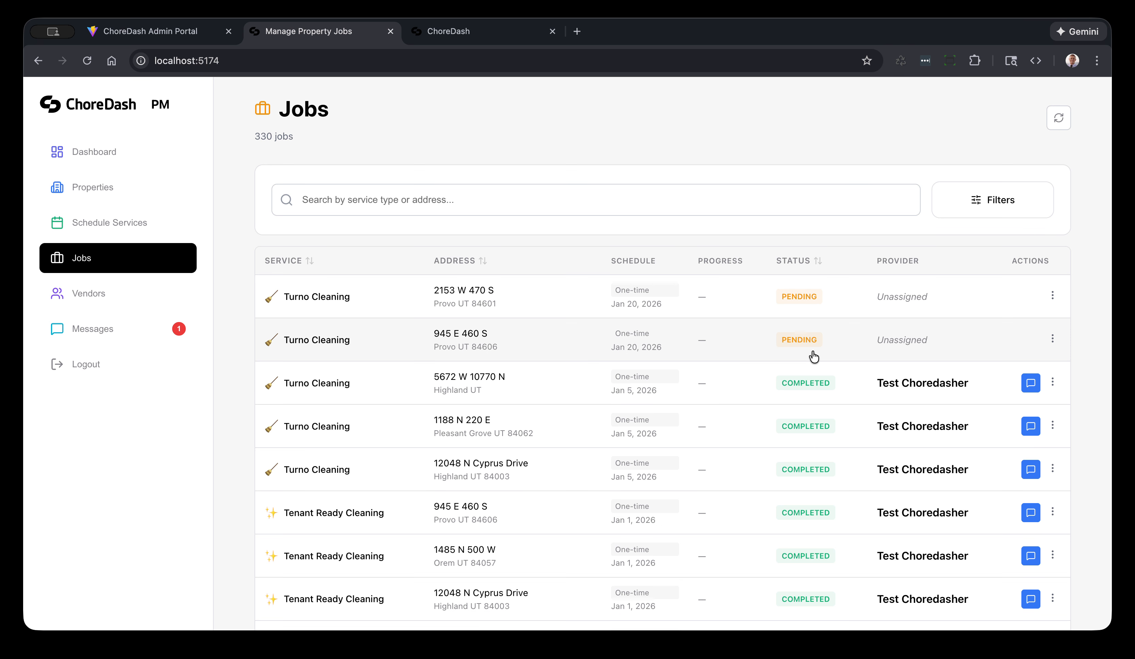
{"action": "scroll", "coordinate": [814, 357], "scroll_direction": "down", "scroll_amount": 4}
{"action": "scroll", "coordinate": [814, 357], "scroll_direction": "up", "scroll_amount": 2}
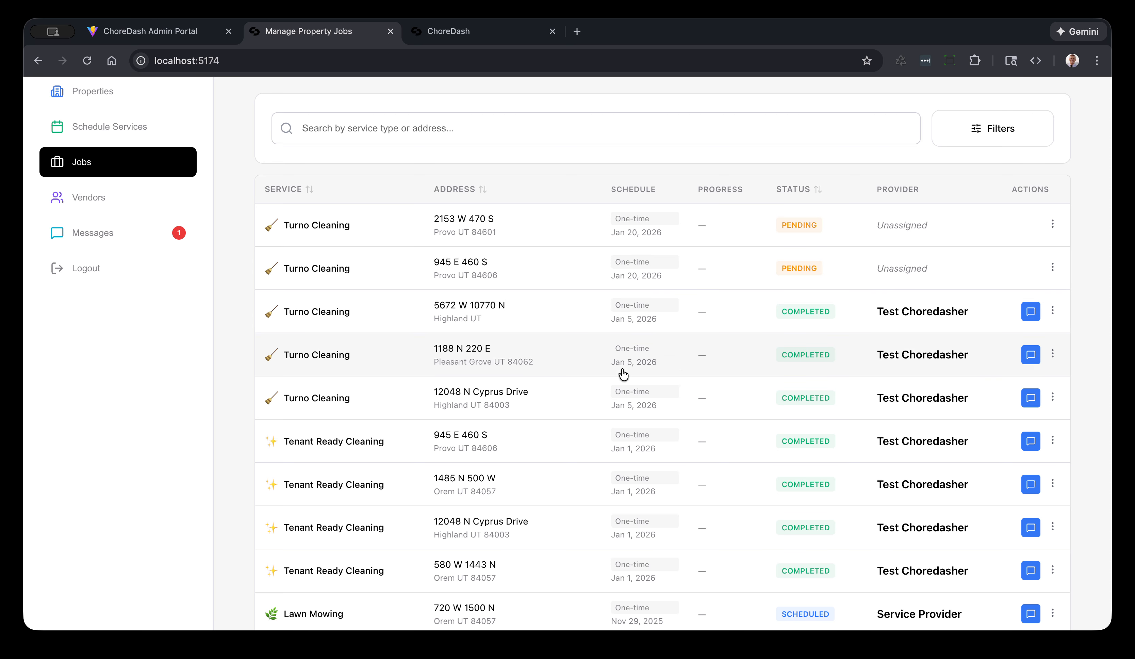
{"action": "scroll", "coordinate": [592, 322], "scroll_direction": "up", "scroll_amount": 1}
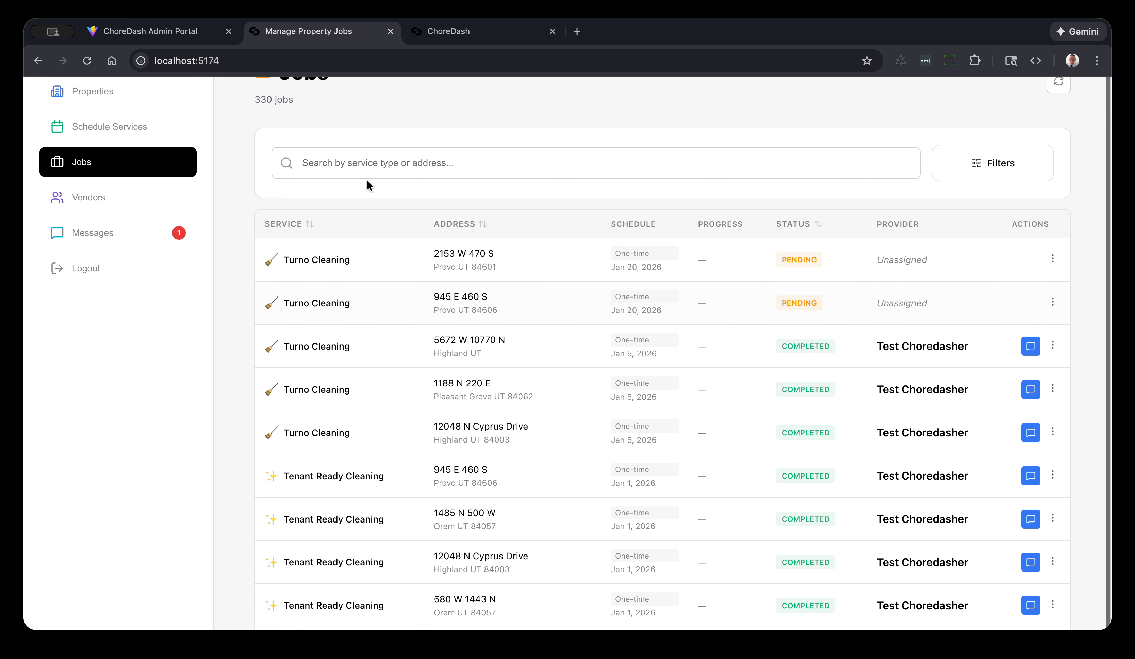
{"action": "scroll", "coordinate": [367, 184], "scroll_direction": "up", "scroll_amount": 3}
{"action": "scroll", "coordinate": [642, 350], "scroll_direction": "down", "scroll_amount": 8}
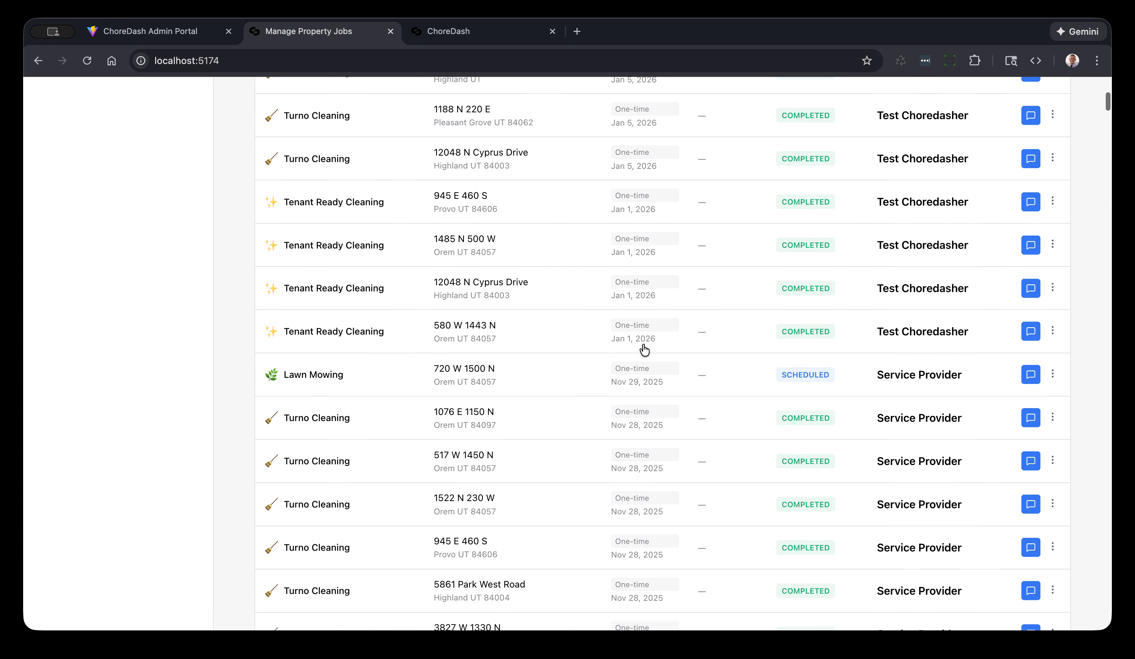
{"action": "scroll", "coordinate": [645, 349], "scroll_direction": "down", "scroll_amount": 20}
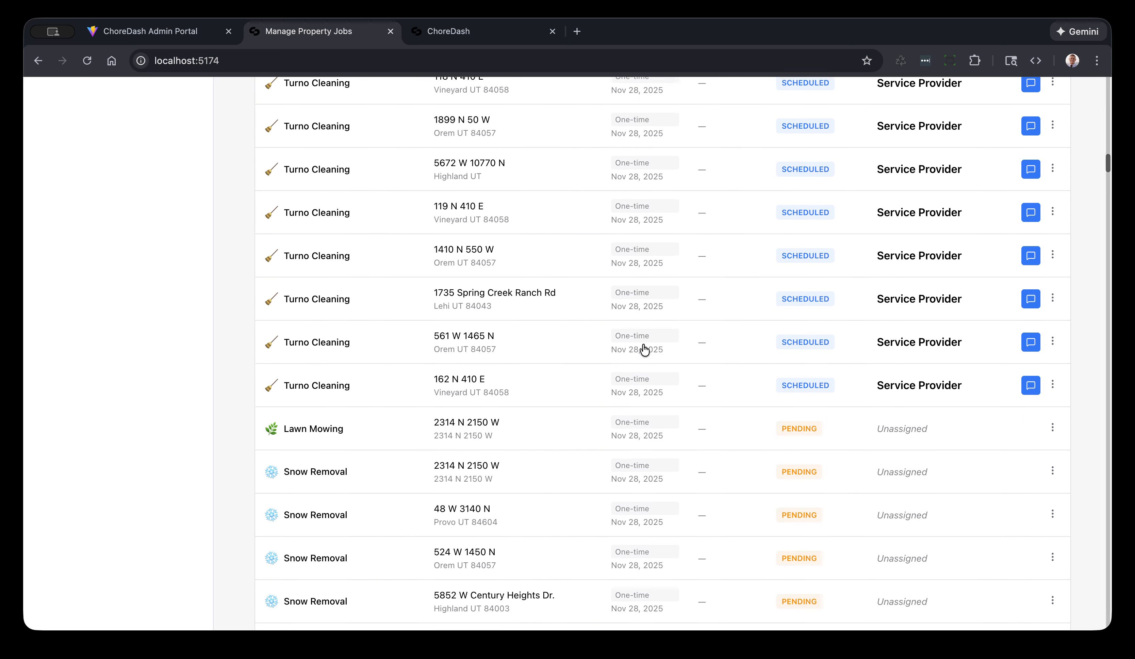
{"action": "scroll", "coordinate": [645, 349], "scroll_direction": "up", "scroll_amount": 20}
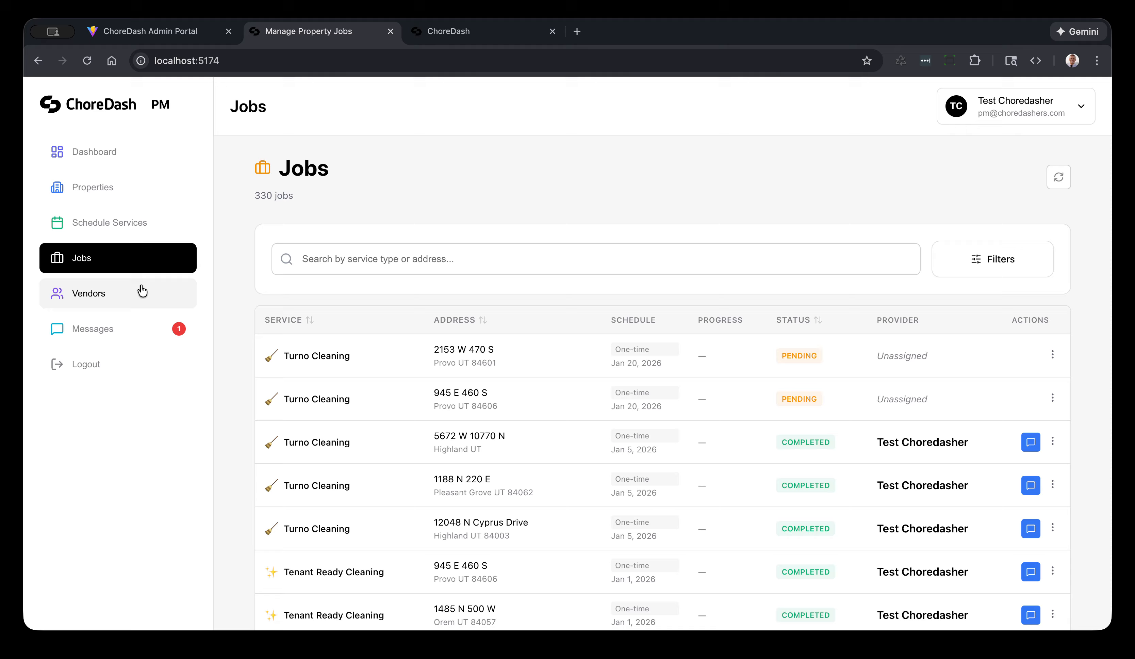
Open the Vendors list and look through the providers' contact details, services, experience and ratings.
{"action": "left_click", "coordinate": [116, 293]}
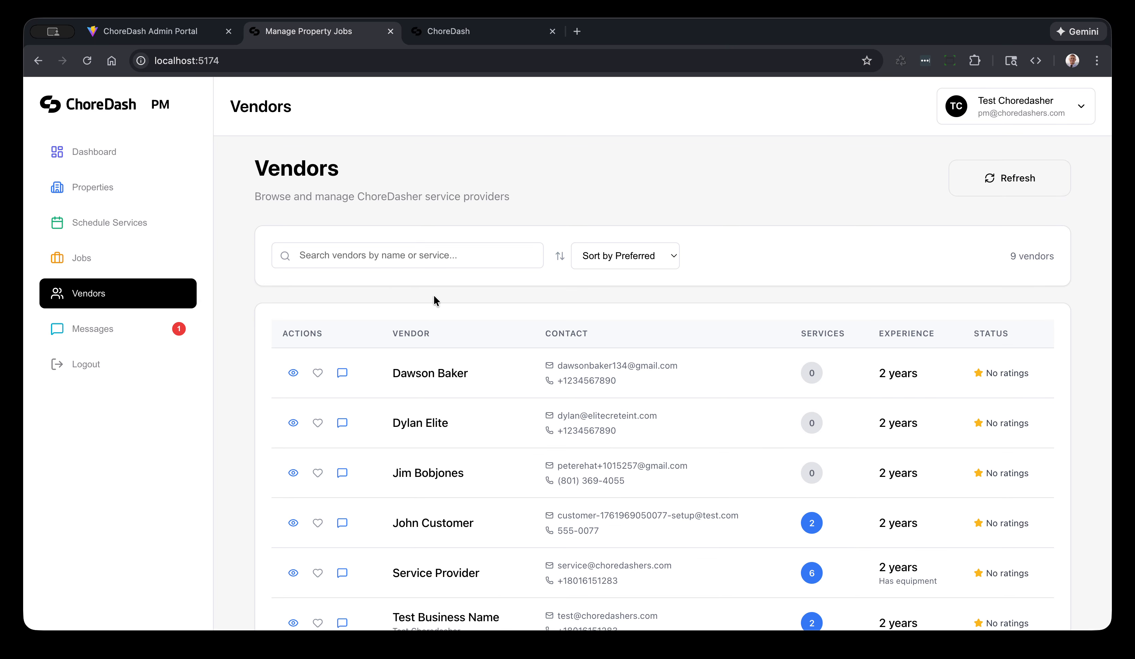
{"action": "scroll", "coordinate": [469, 301], "scroll_direction": "down", "scroll_amount": 6}
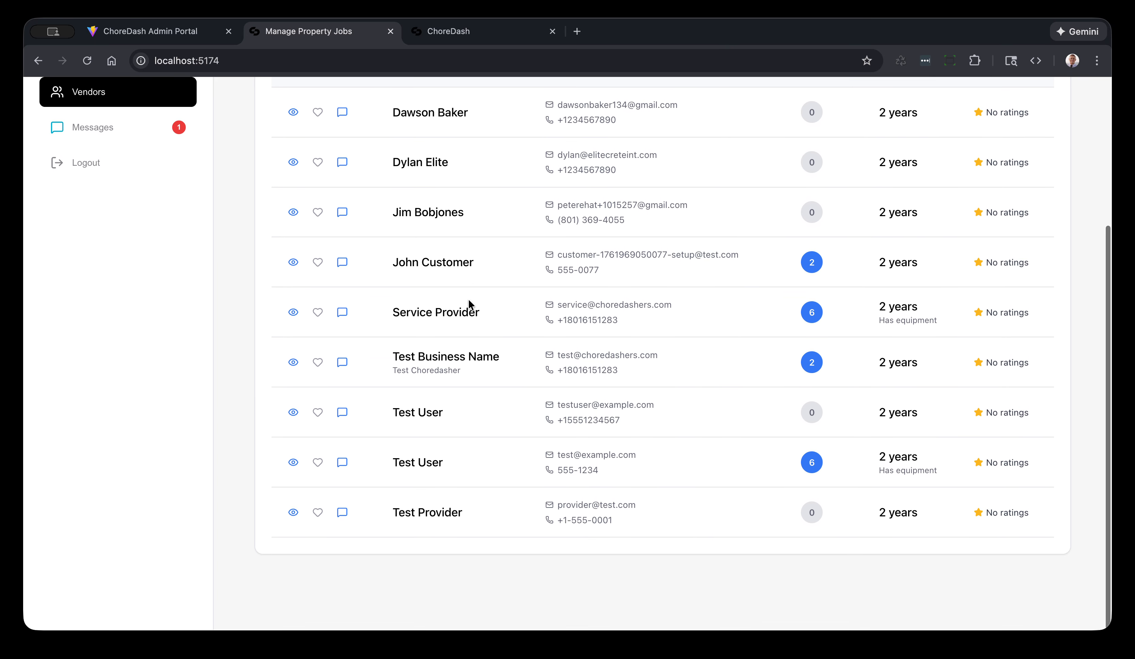
{"action": "scroll", "coordinate": [469, 301], "scroll_direction": "up", "scroll_amount": 6}
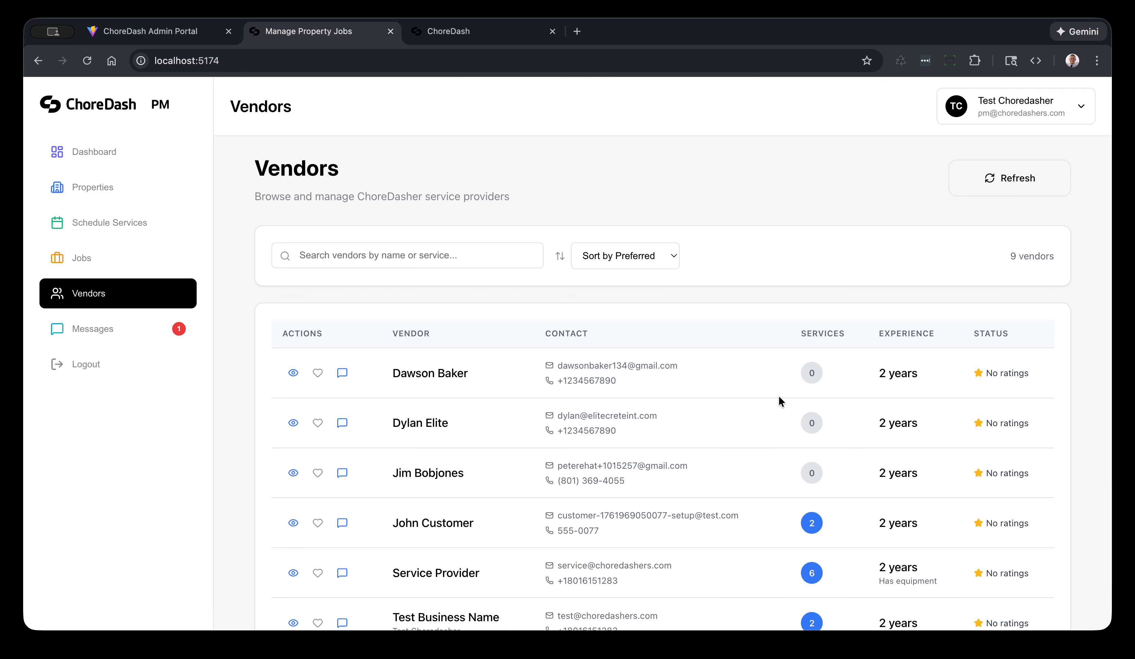
{"action": "scroll", "coordinate": [761, 395], "scroll_direction": "down", "scroll_amount": 1}
{"action": "scroll", "coordinate": [760, 395], "scroll_direction": "down", "scroll_amount": 4}
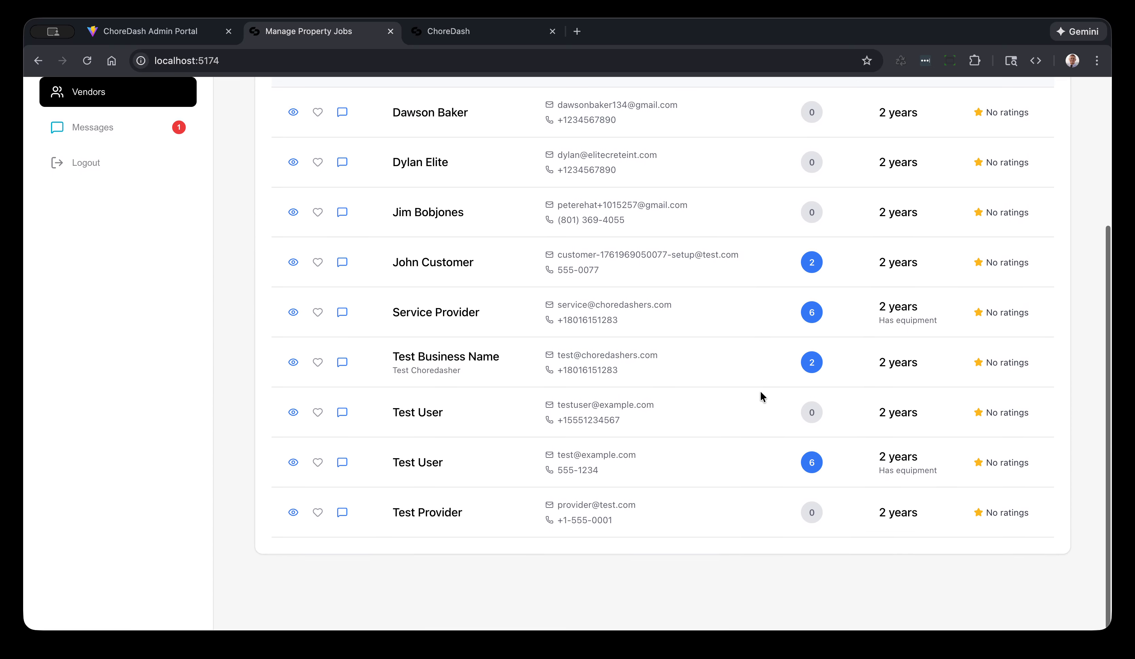
{"action": "scroll", "coordinate": [760, 395], "scroll_direction": "up", "scroll_amount": 6}
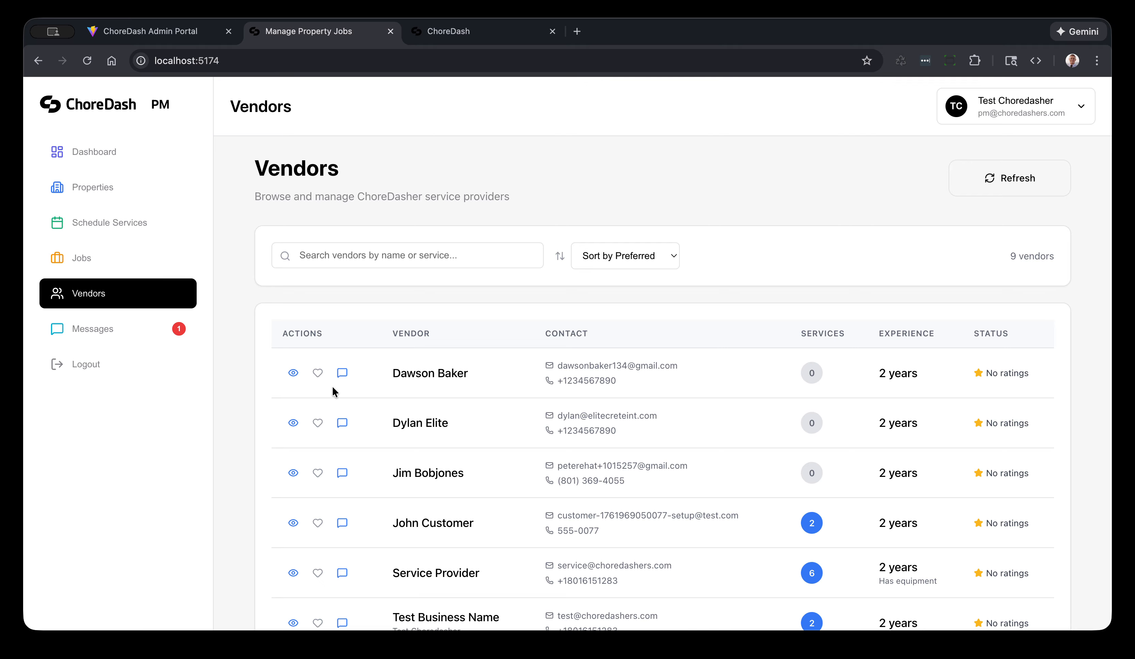
Mark the first and third vendors in the Vendors list as preferred.
{"action": "left_click", "coordinate": [318, 379]}
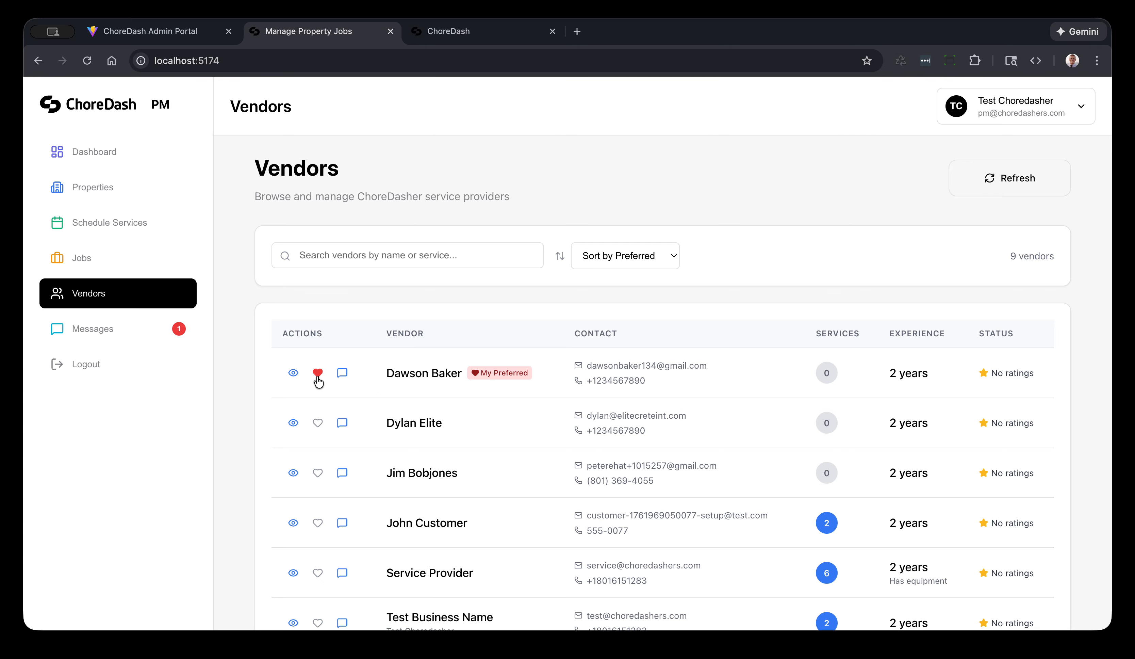
{"action": "scroll", "coordinate": [485, 376], "scroll_direction": "down", "scroll_amount": 3}
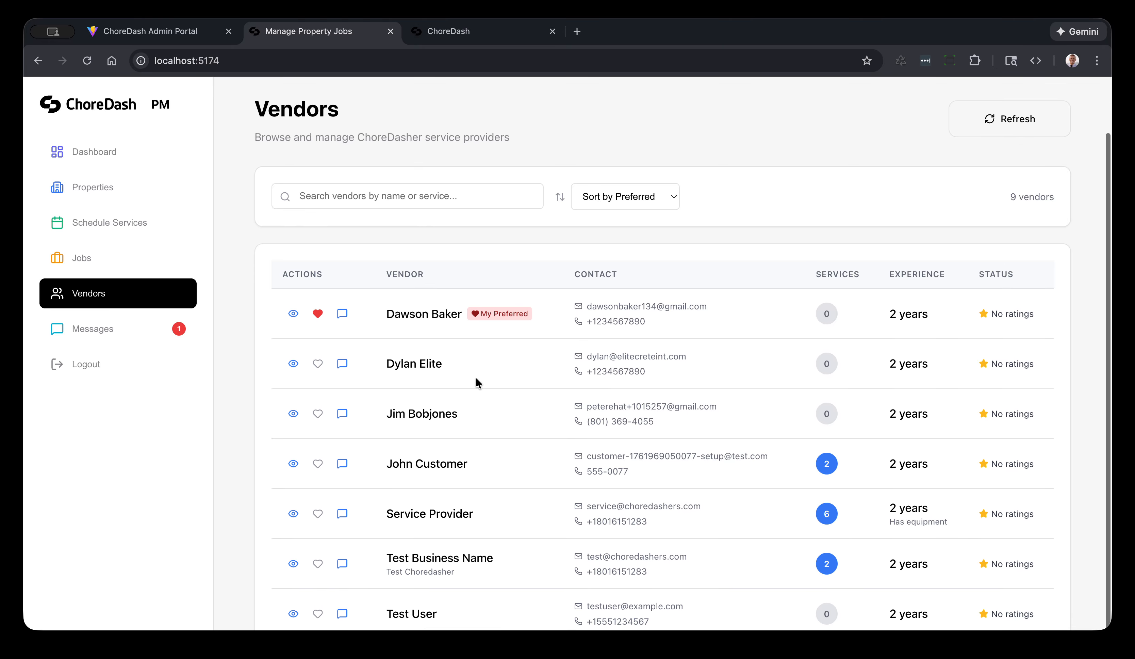
{"action": "left_click", "coordinate": [318, 414]}
{"action": "scroll", "coordinate": [450, 416], "scroll_direction": "down", "scroll_amount": 5}
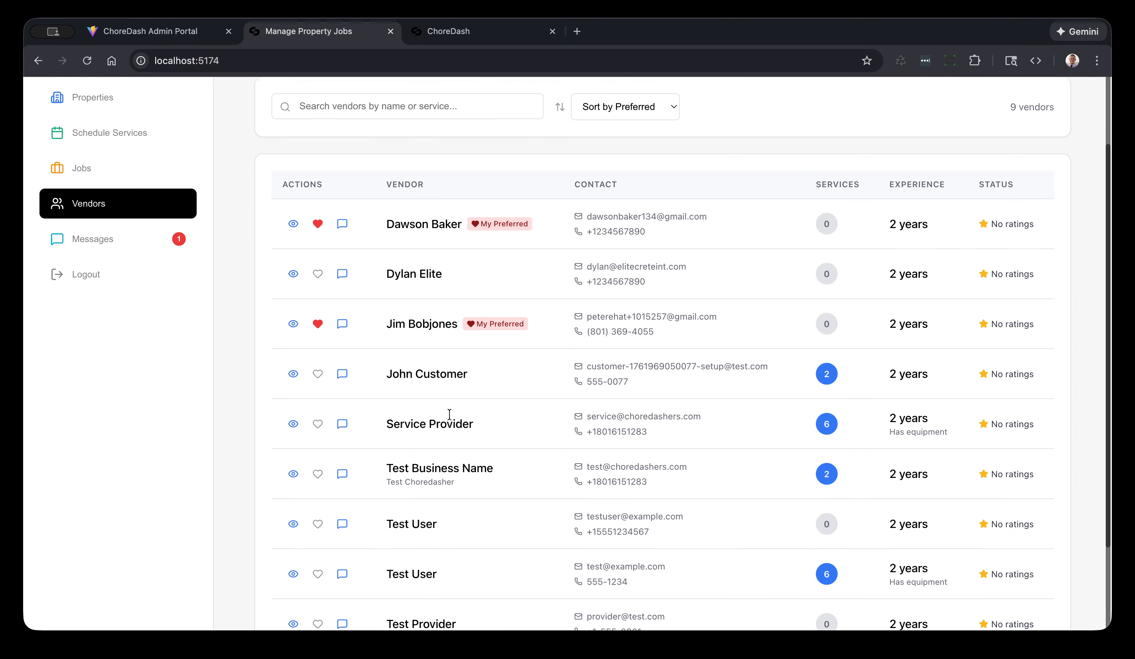
{"action": "scroll", "coordinate": [450, 418], "scroll_direction": "up", "scroll_amount": 6}
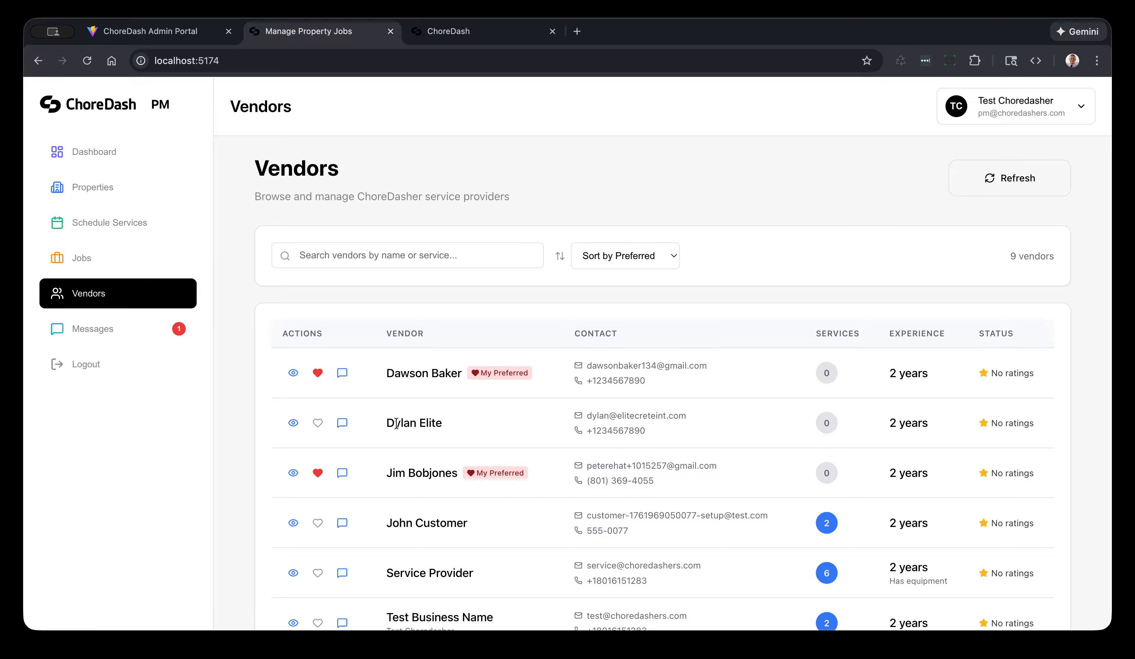
Mark the fourth vendor as preferred as well and look over the preferred vendors in the list.
{"action": "scroll", "coordinate": [396, 423], "scroll_direction": "down", "scroll_amount": 5}
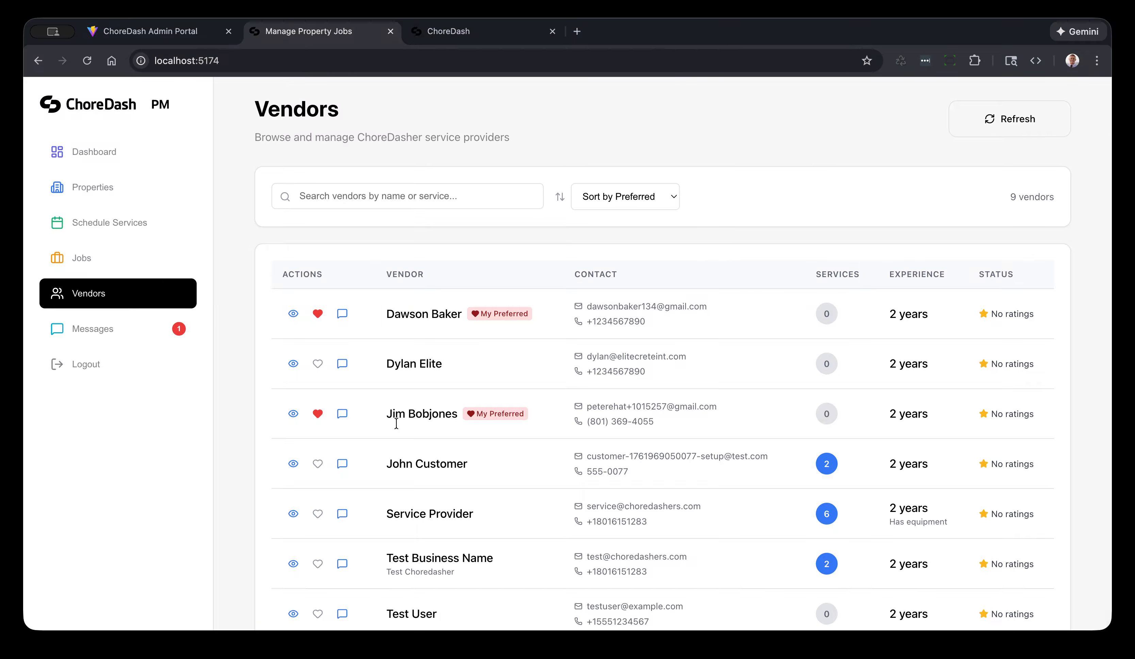
{"action": "scroll", "coordinate": [397, 426], "scroll_direction": "down", "scroll_amount": 2}
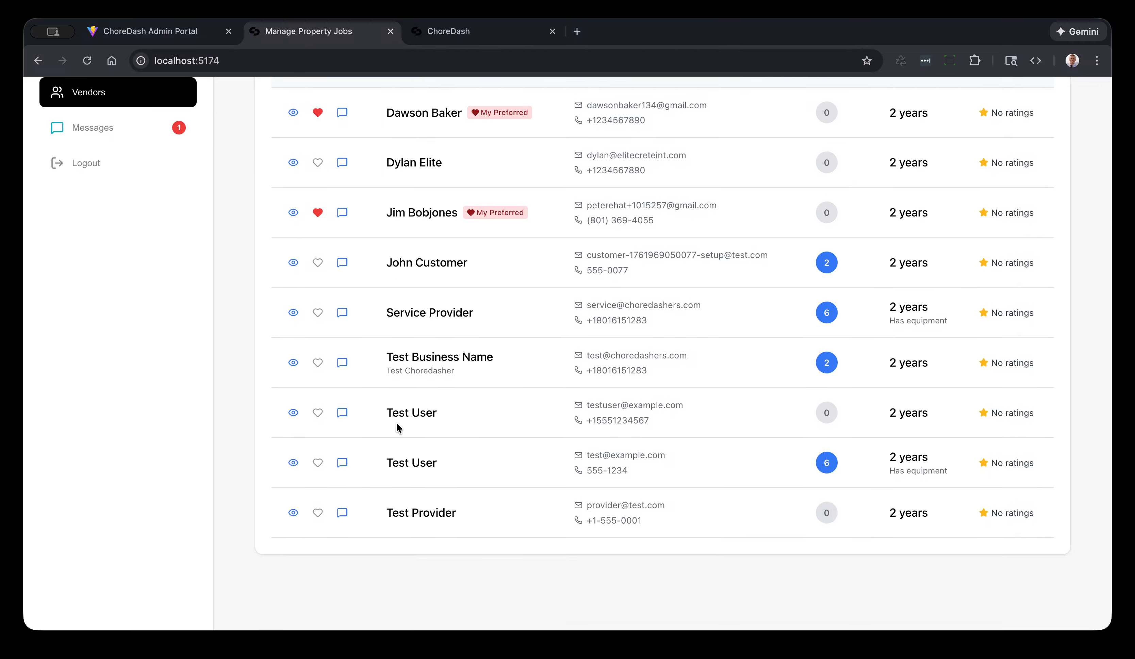
{"action": "scroll", "coordinate": [398, 423], "scroll_direction": "up", "scroll_amount": 7}
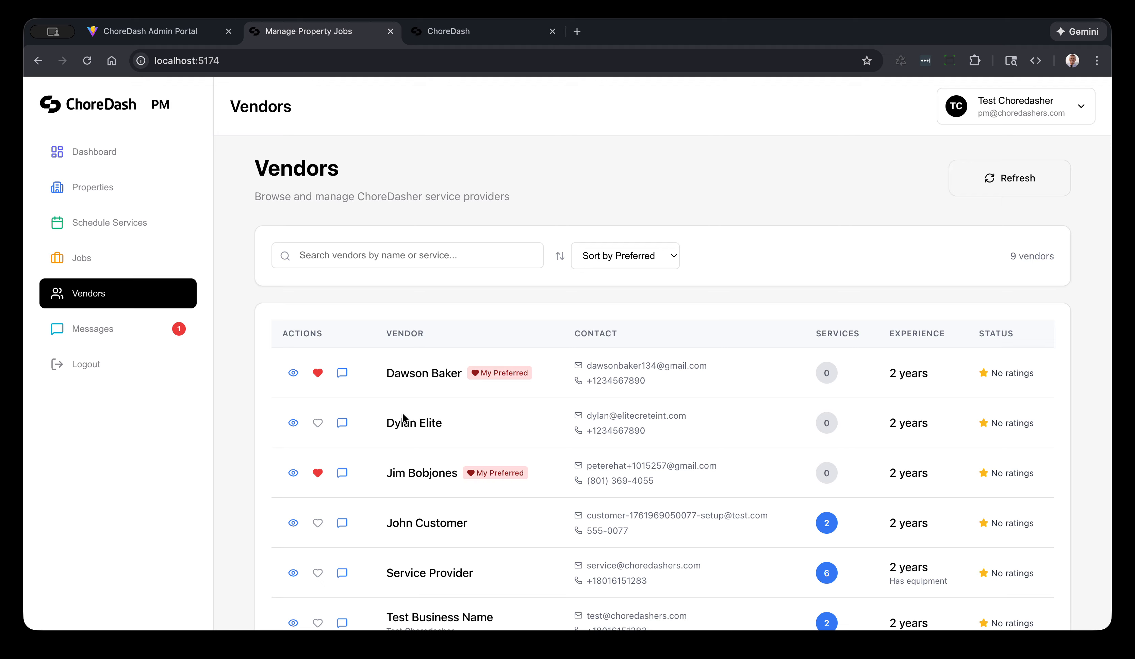
{"action": "scroll", "coordinate": [405, 418], "scroll_direction": "down", "scroll_amount": 5}
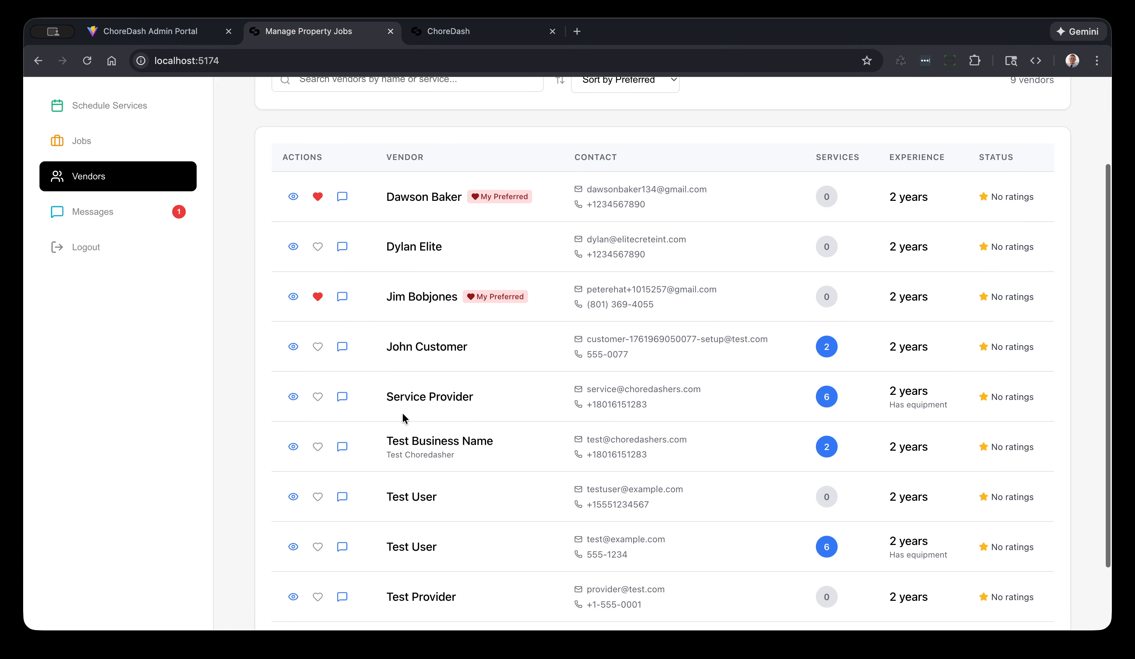
{"action": "left_click", "coordinate": [317, 347]}
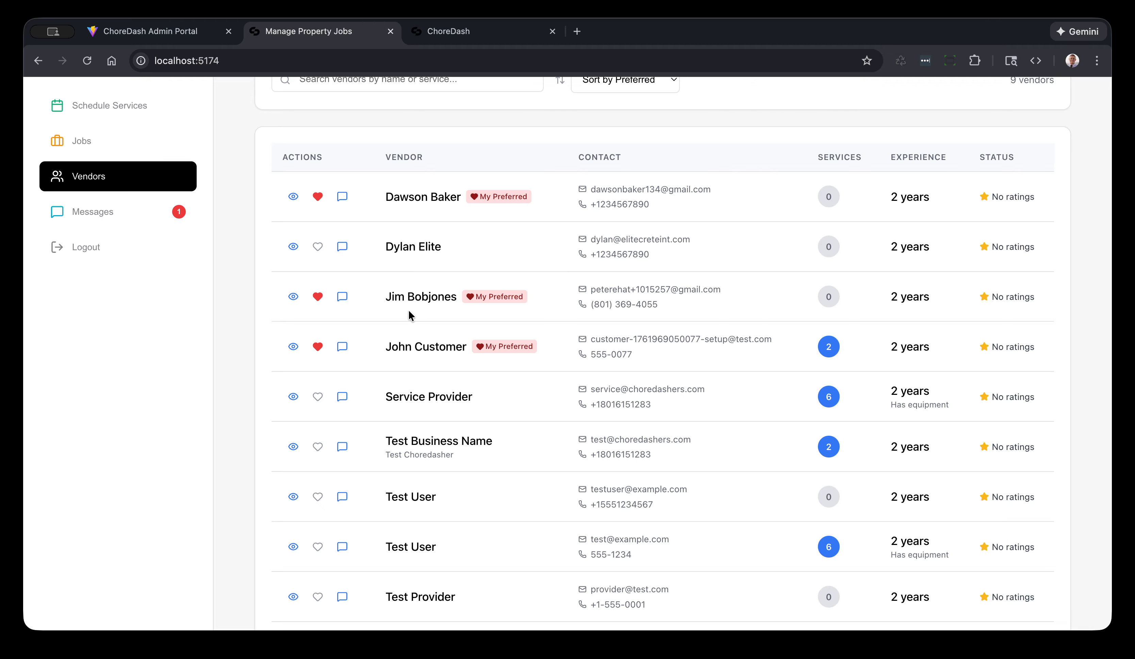
{"action": "scroll", "coordinate": [496, 192], "scroll_direction": "up", "scroll_amount": 2}
{"action": "scroll", "coordinate": [496, 192], "scroll_direction": "up", "scroll_amount": 3}
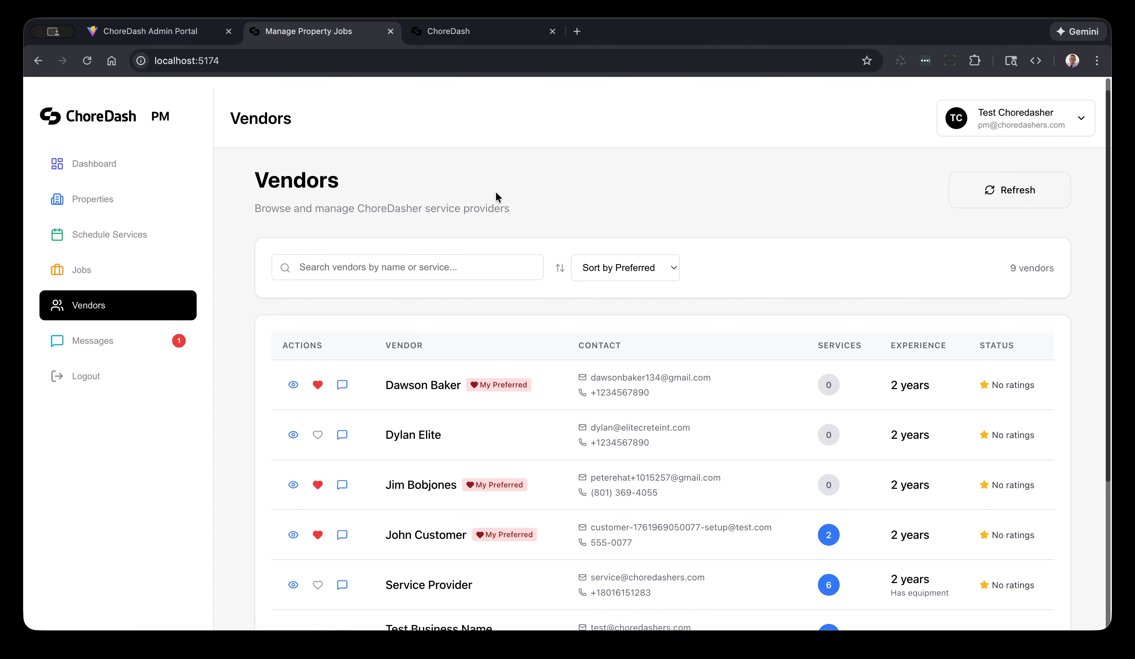
{"action": "scroll", "coordinate": [495, 192], "scroll_direction": "down", "scroll_amount": 5}
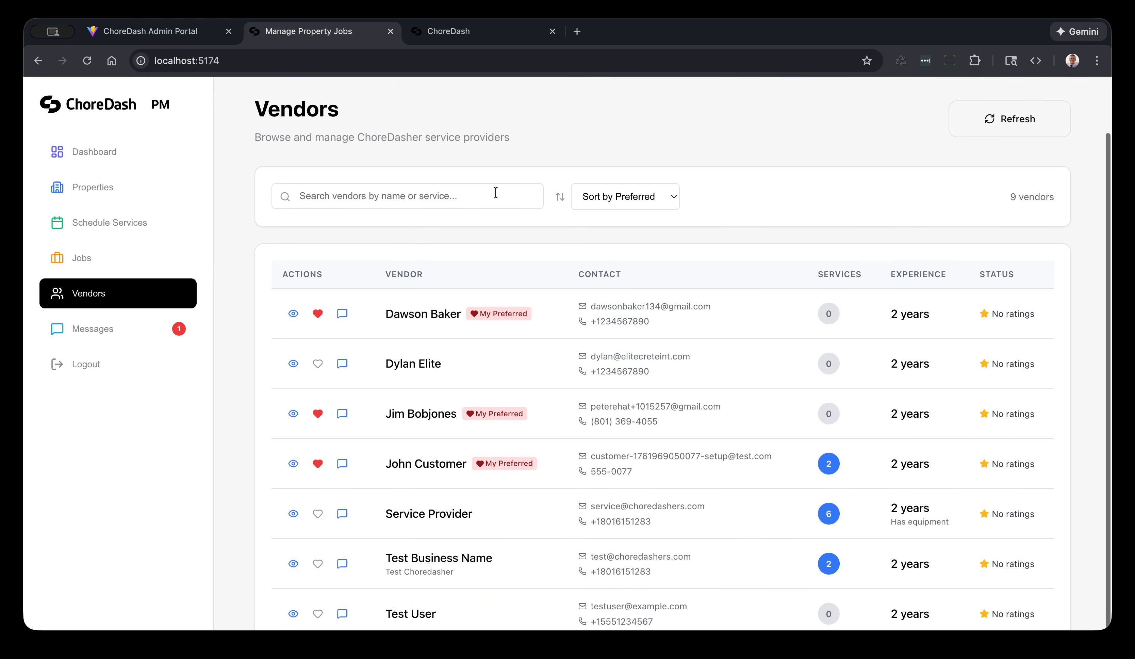
{"action": "scroll", "coordinate": [333, 402], "scroll_direction": "up", "scroll_amount": 5}
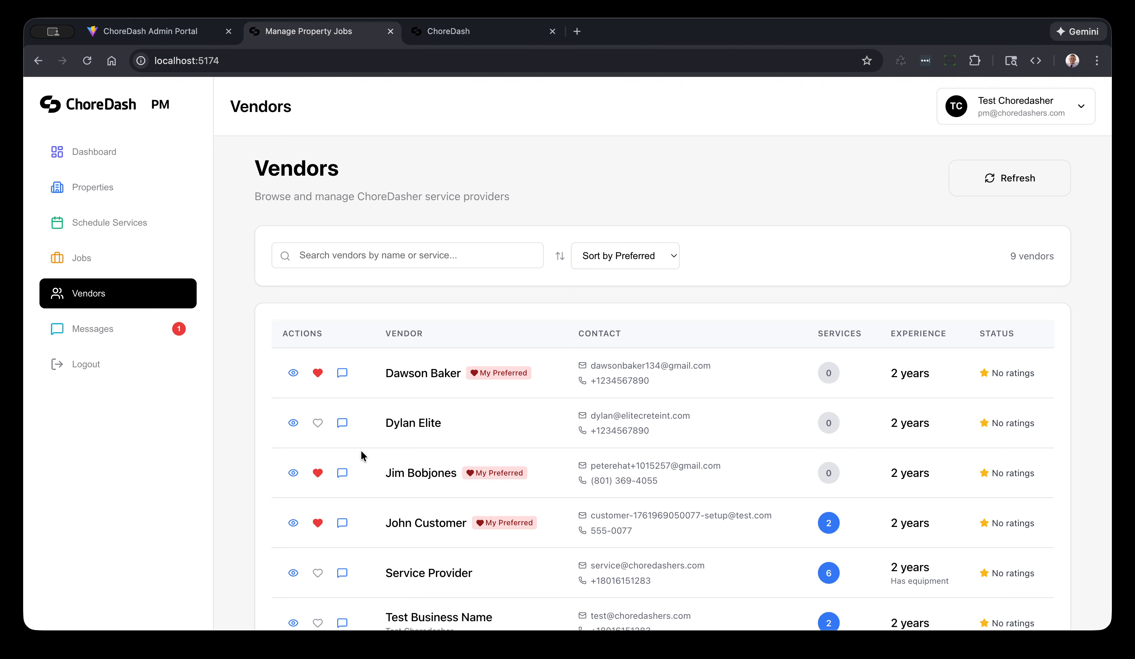
Open the property manager's Messages and view the conversation containing the provider's unread reply.
{"action": "left_click", "coordinate": [97, 329]}
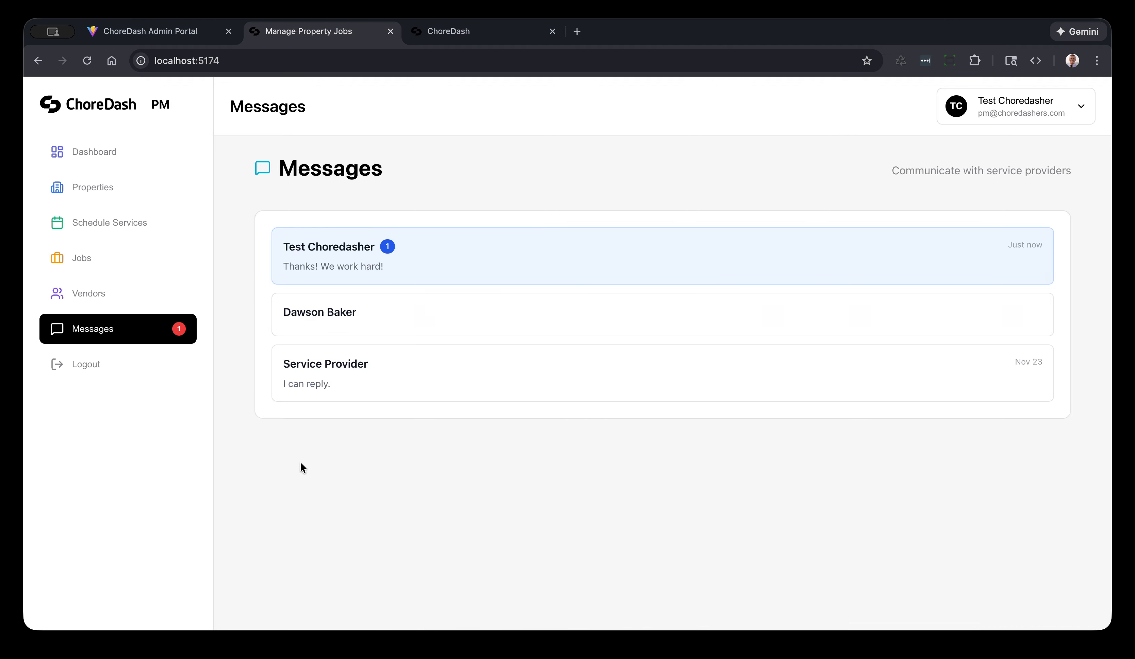
{"action": "left_click", "coordinate": [358, 260]}
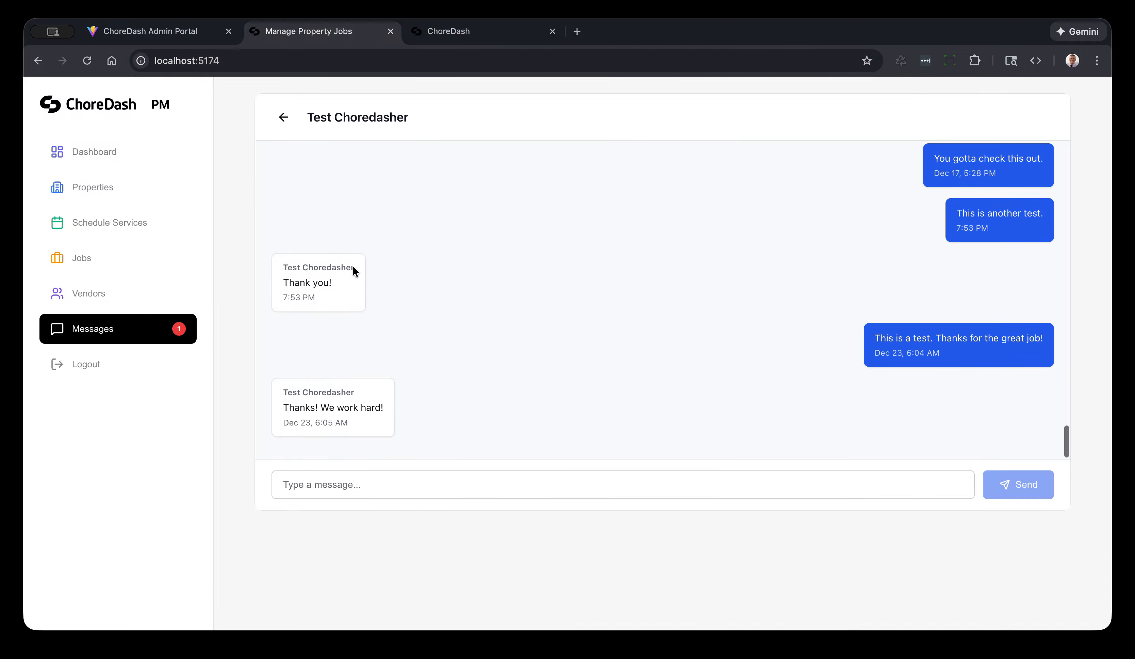
{"action": "scroll", "coordinate": [239, 324], "scroll_direction": "up", "scroll_amount": 3}
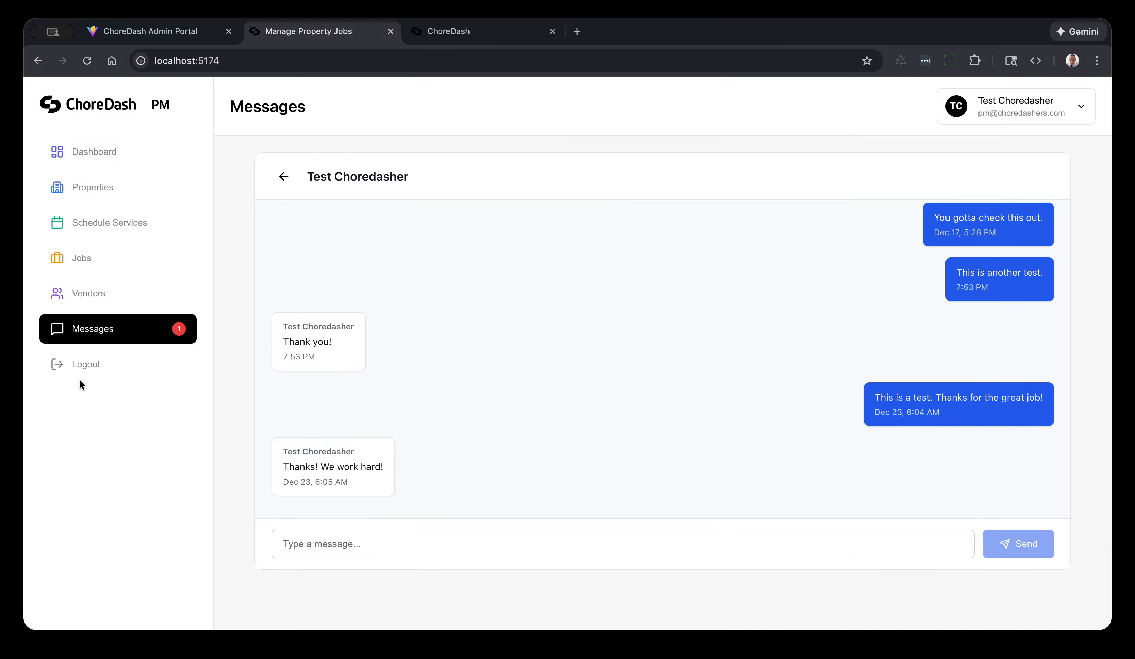